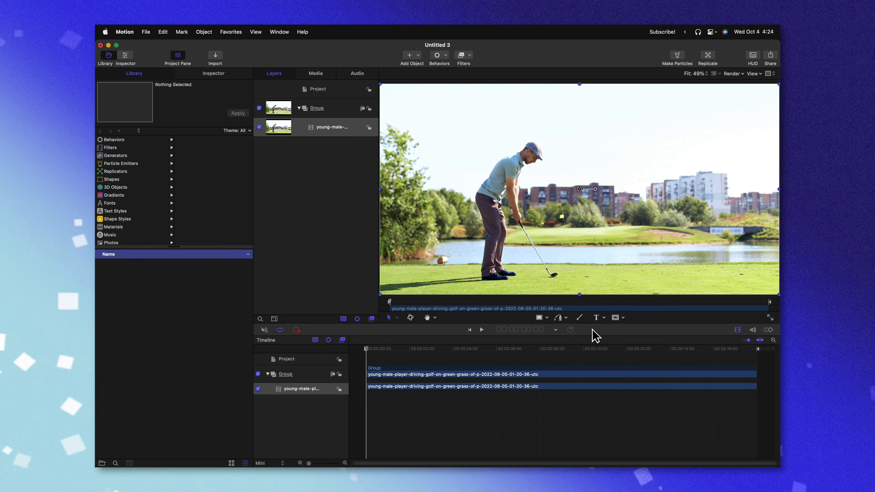
Draw a two-point Bezier path from the ball's tee spot to the far green, pulling out curve handles to form an arc.
{"action": "left_click", "coordinate": [558, 317]}
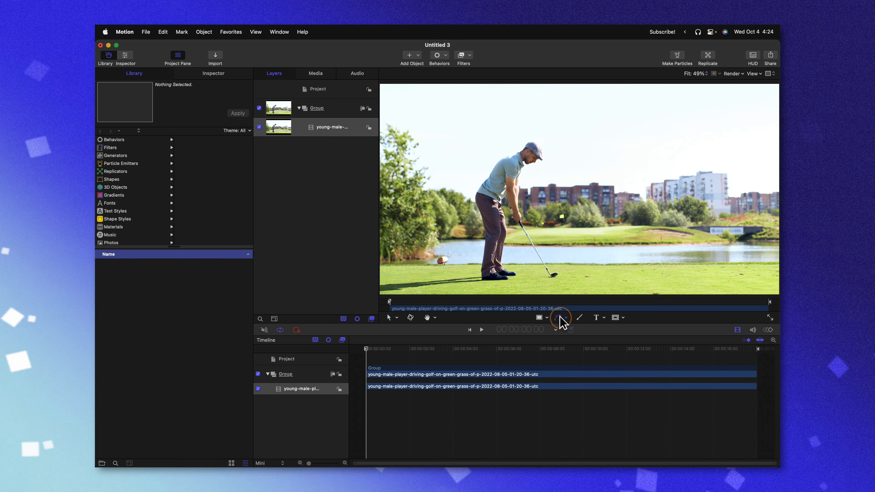
{"action": "left_click_drag", "start_coordinate": [393, 349], "coordinate": [436, 348]}
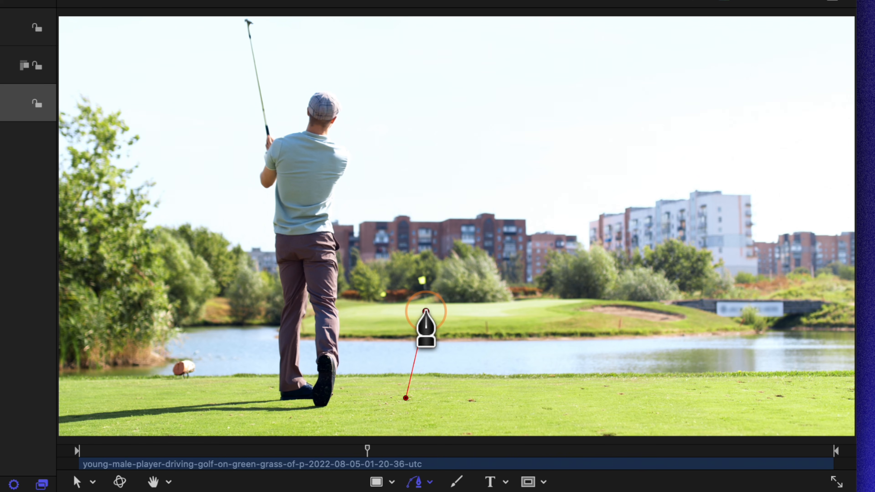
{"action": "left_click_drag", "start_coordinate": [426, 311], "coordinate": [444, 444]}
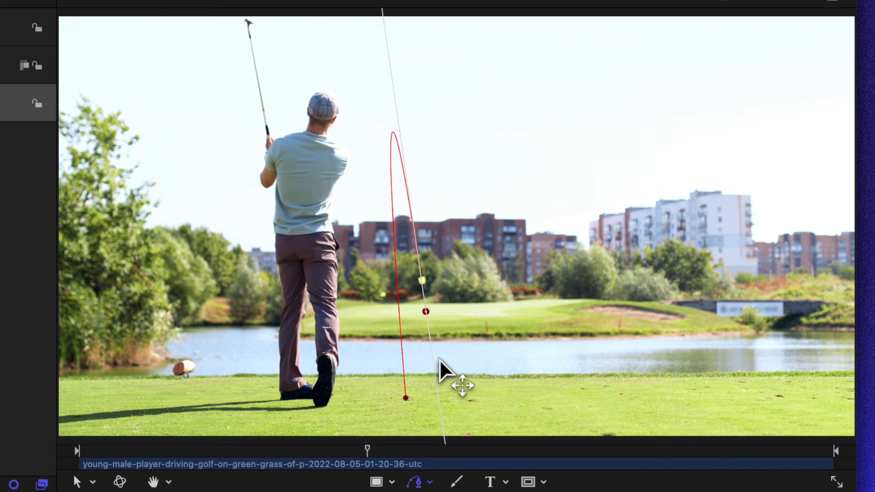
Stretch the end point's curve handle so the arc peaks near the top of the footage, and finish the path as an open shape.
{"action": "key", "text": "super+minus"}
{"action": "key", "text": "super+minus"}
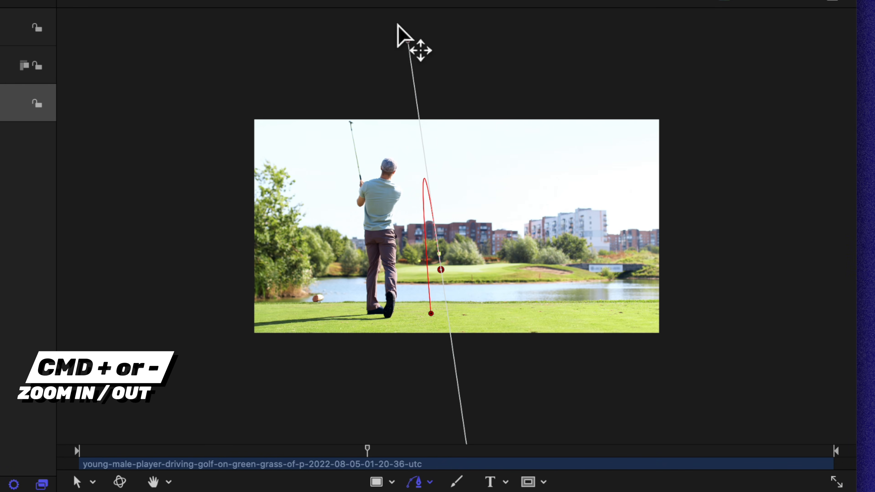
{"action": "left_click_drag", "start_coordinate": [405, 39], "coordinate": [397, 2]}
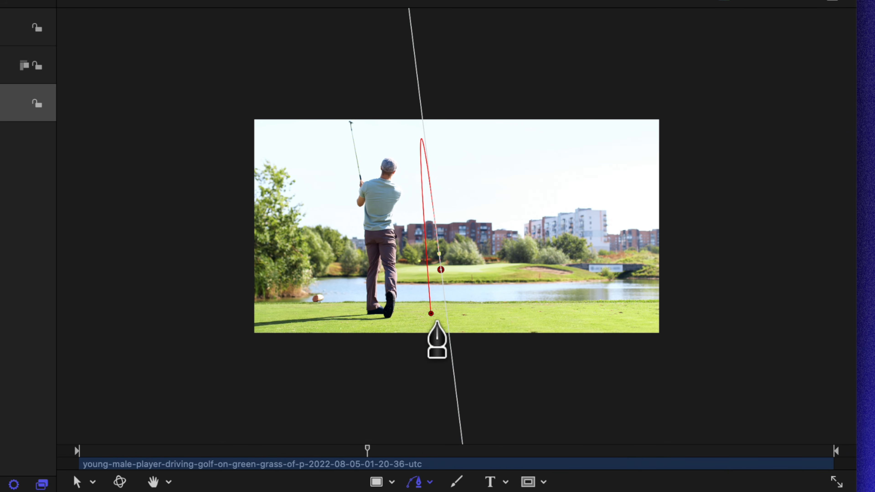
{"action": "key", "text": "Return"}
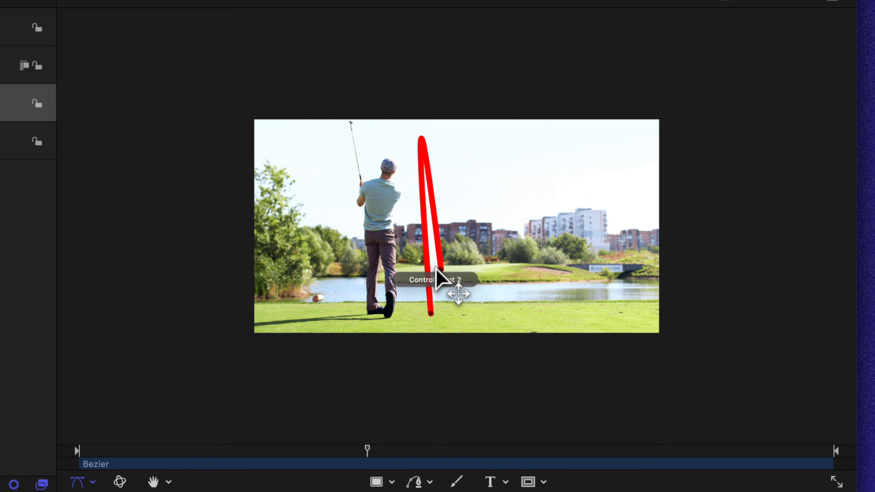
{"action": "key", "text": "shift+z"}
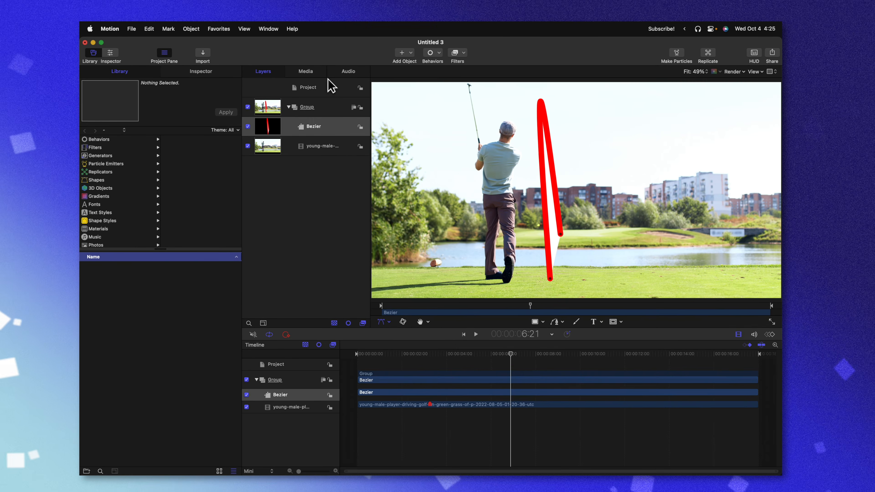
Turn off the Bezier shape's fill and set its outline brush type to Airbrush.
{"action": "left_click", "coordinate": [221, 74]}
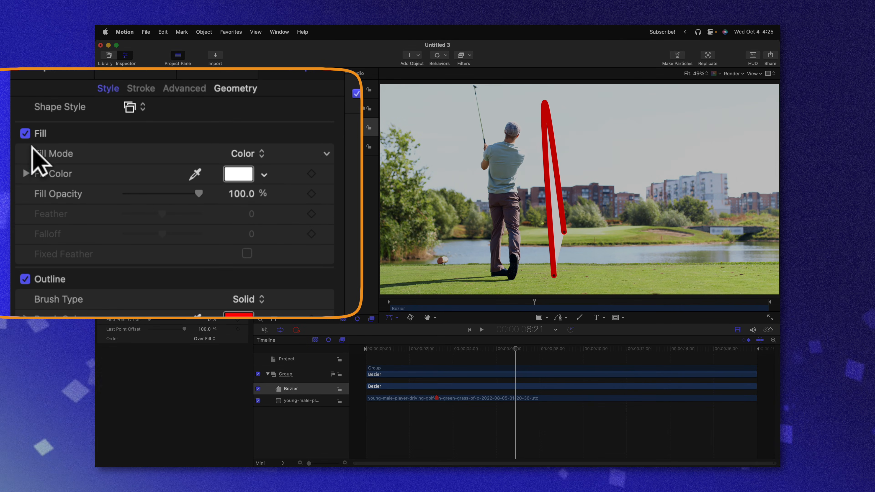
{"action": "left_click", "coordinate": [26, 133]}
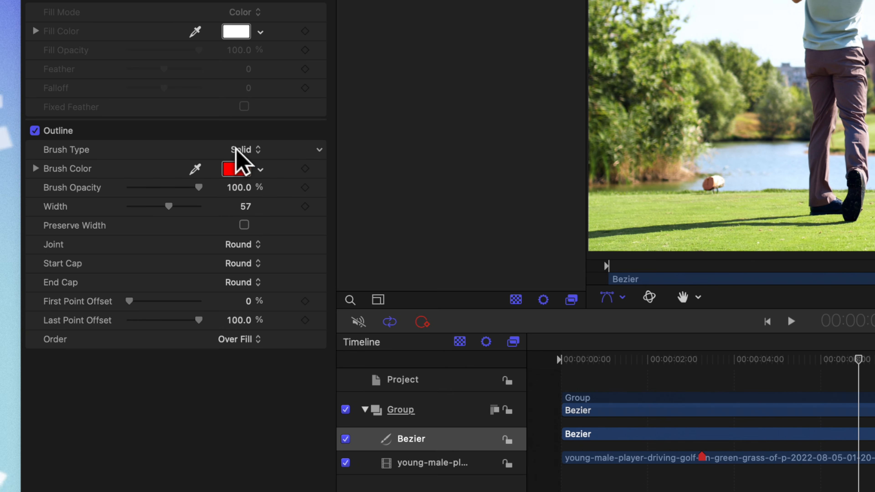
{"action": "left_click", "coordinate": [257, 148]}
{"action": "left_click", "coordinate": [272, 169]}
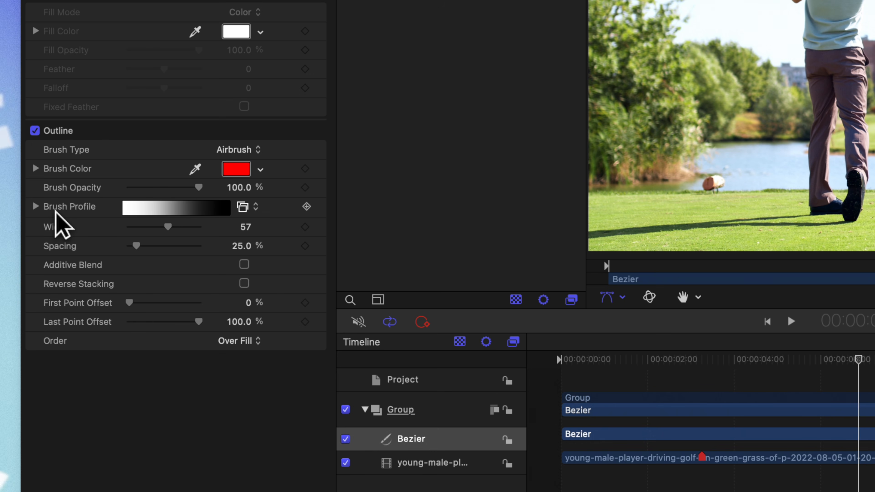
Remove the 0% opacity tag at the end of the outline's brush profile gradient.
{"action": "left_click", "coordinate": [35, 207]}
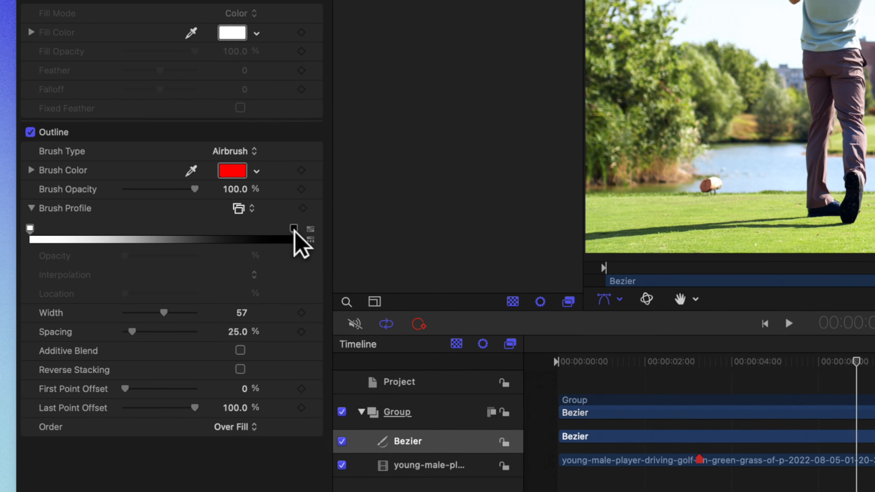
{"action": "left_click", "coordinate": [293, 229]}
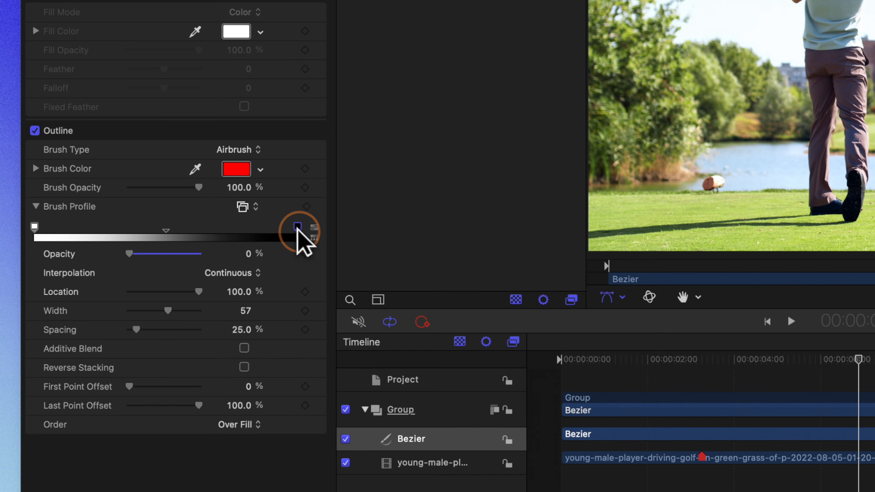
{"action": "left_click_drag", "start_coordinate": [348, 221], "coordinate": [404, 182]}
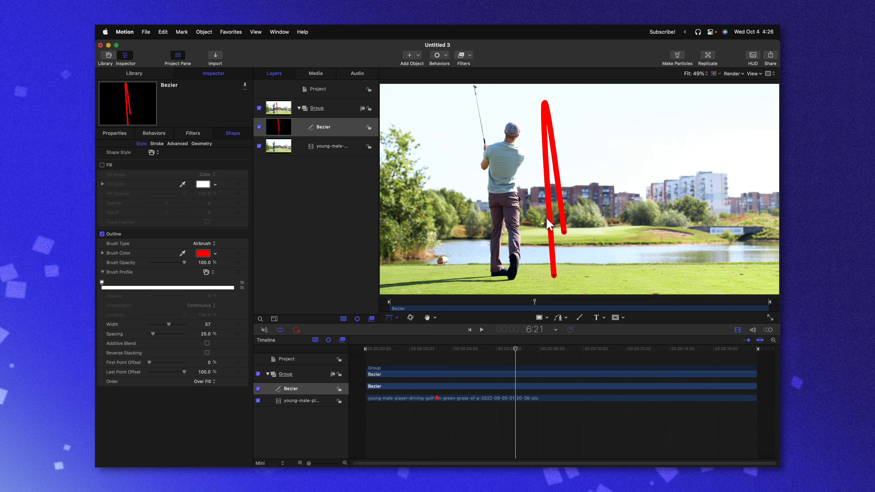
Set the stroke color mode to Color Over Stroke and apply the Desert Sun gradient preset.
{"action": "left_click", "coordinate": [157, 143]}
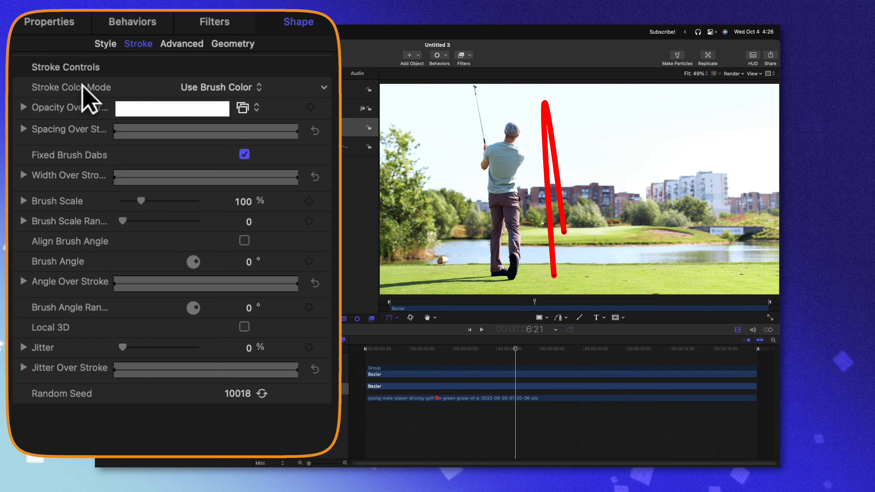
{"action": "left_click", "coordinate": [237, 84]}
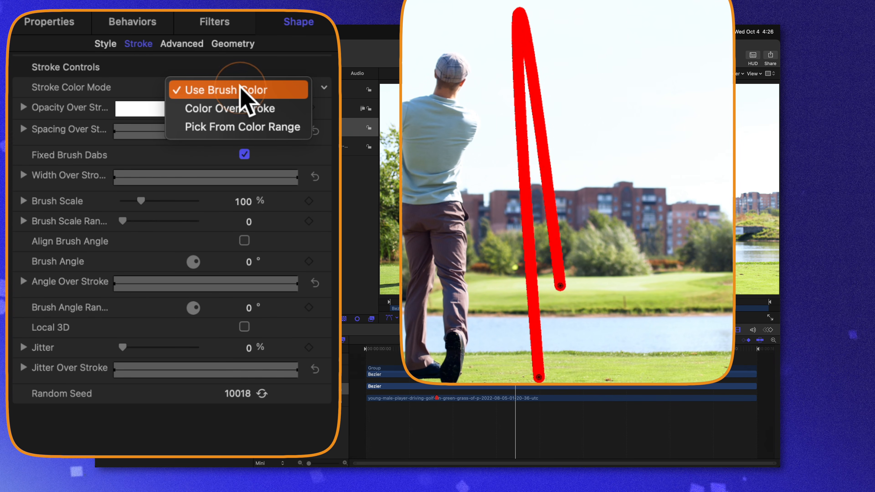
{"action": "left_click", "coordinate": [261, 109]}
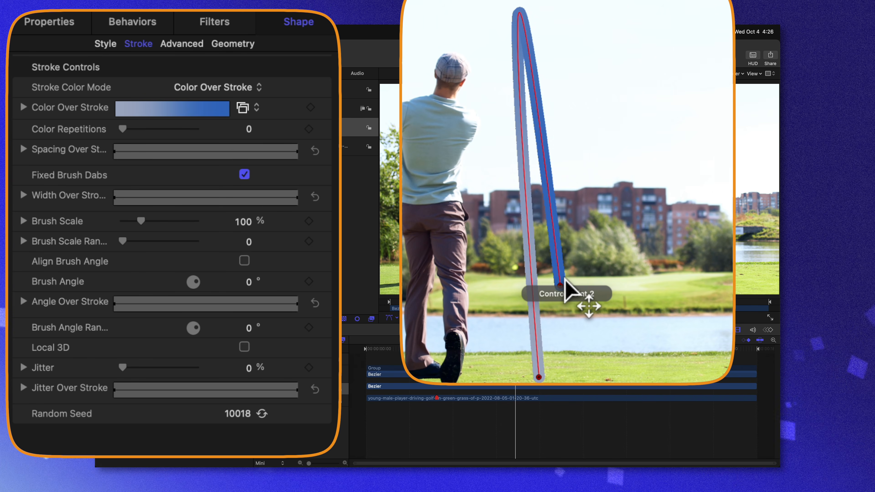
{"action": "left_click", "coordinate": [23, 107]}
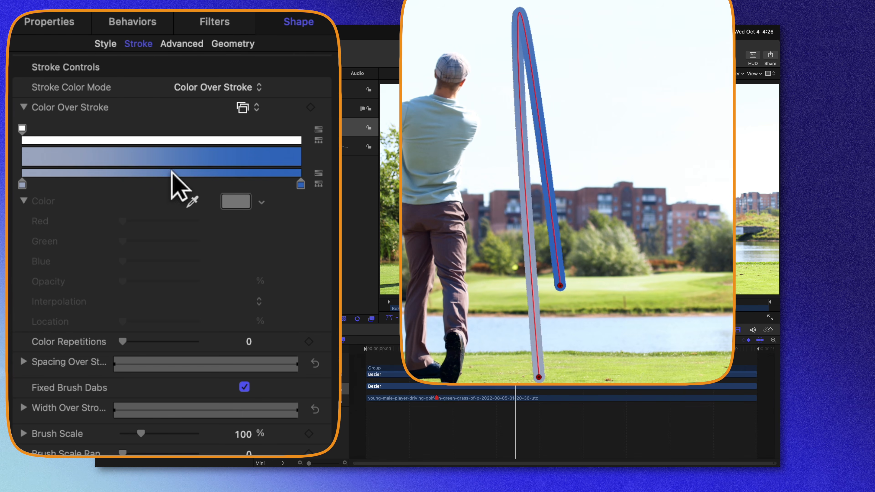
{"action": "left_click", "coordinate": [301, 185]}
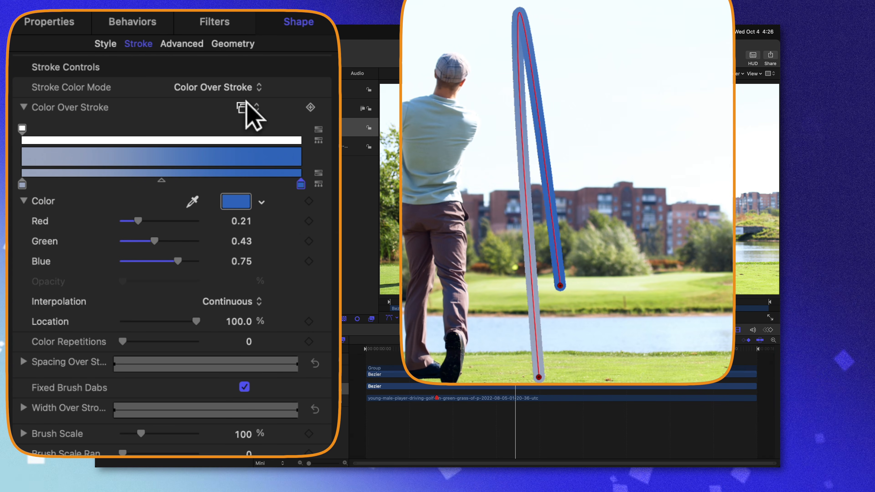
{"action": "left_click", "coordinate": [243, 108]}
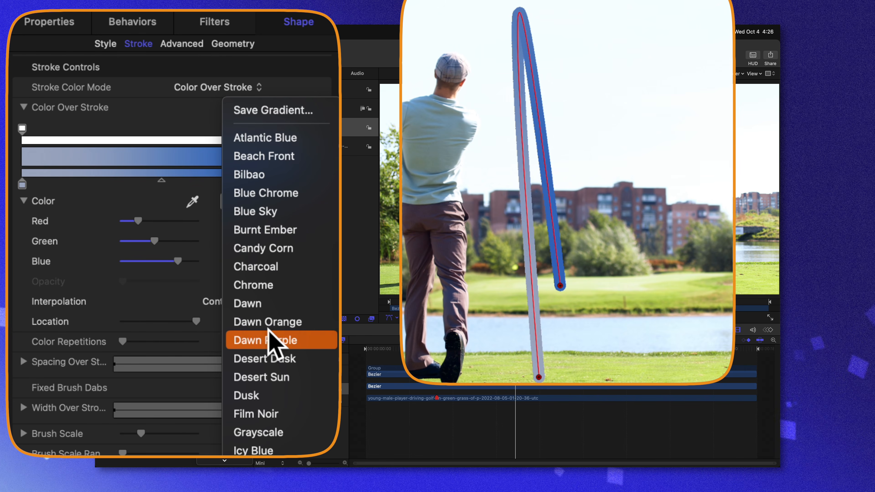
{"action": "left_click", "coordinate": [289, 378]}
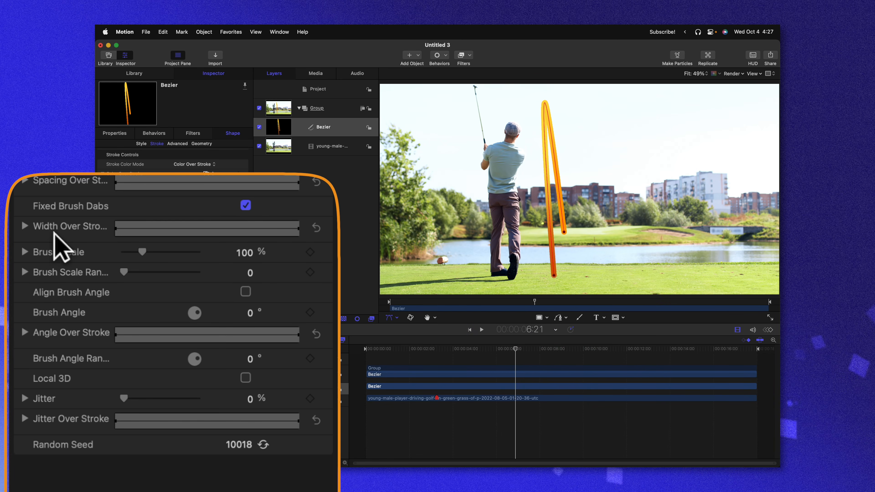
Taper the stroke by lowering the end point of the Width Over Stroke curve to about 17%, and check it over the footage.
{"action": "left_click", "coordinate": [25, 225]}
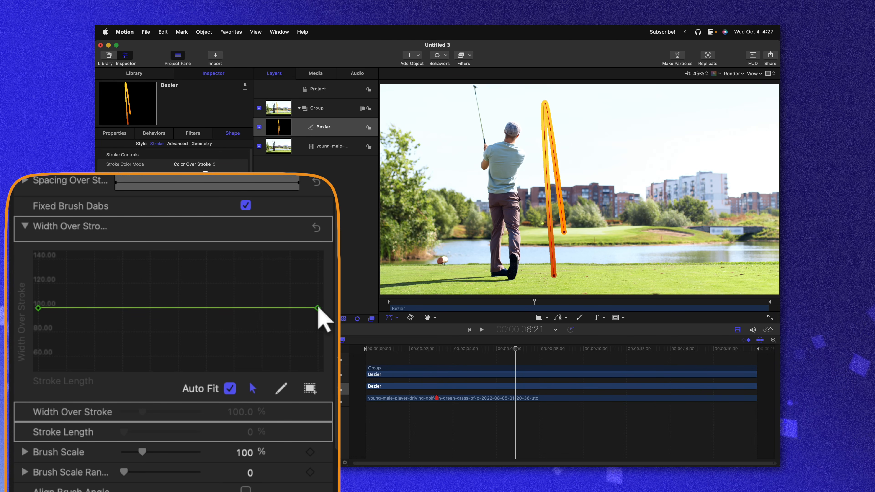
{"action": "left_click_drag", "start_coordinate": [317, 307], "coordinate": [311, 388]}
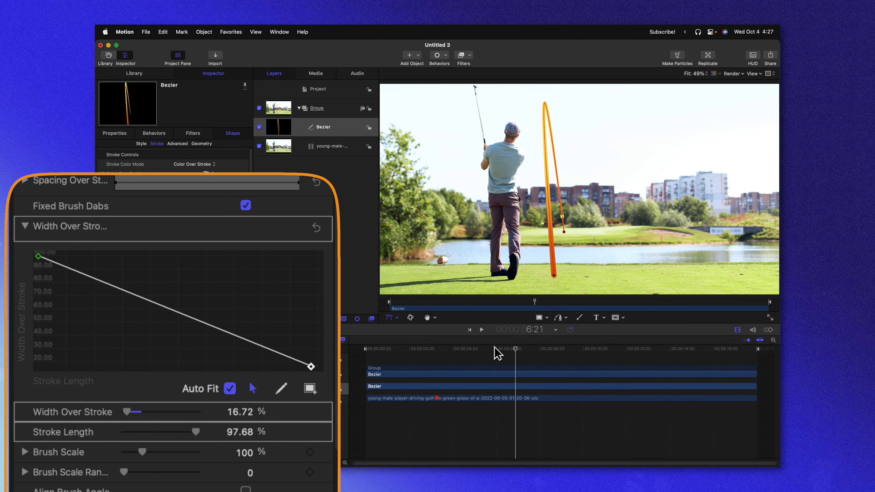
{"action": "left_click_drag", "start_coordinate": [495, 348], "coordinate": [465, 351]}
{"action": "left_click", "coordinate": [551, 297]}
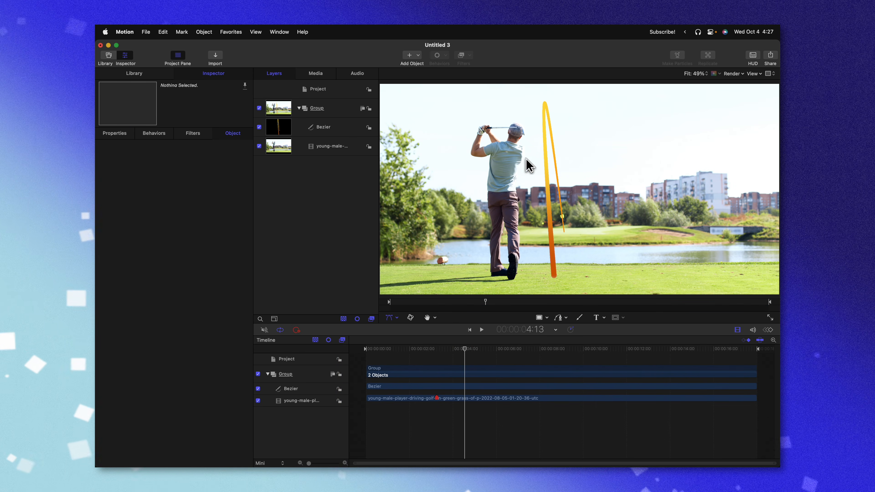
Add the Write On shape behavior to the Bezier layer.
{"action": "left_click", "coordinate": [438, 350]}
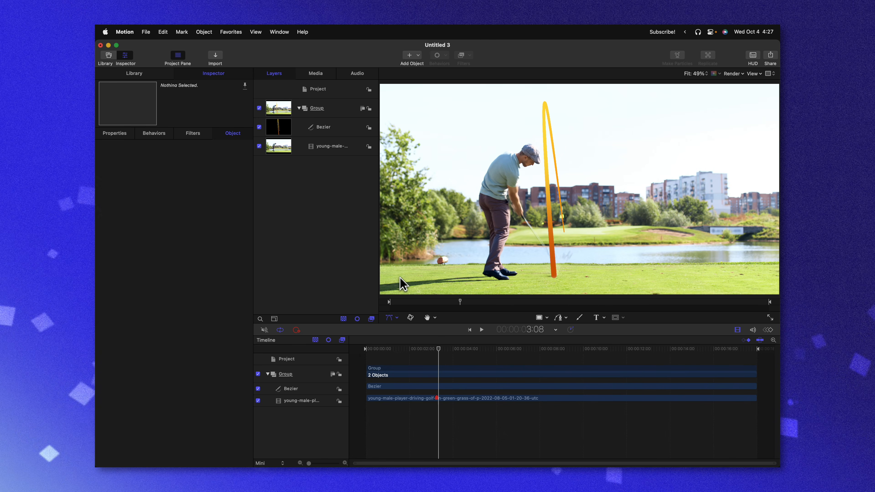
{"action": "left_click", "coordinate": [290, 134]}
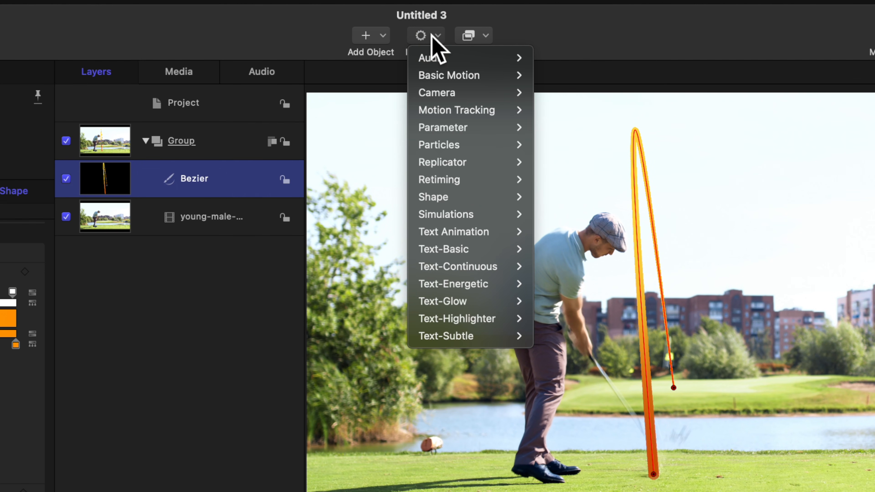
{"action": "mouse_move", "coordinate": [464, 196]}
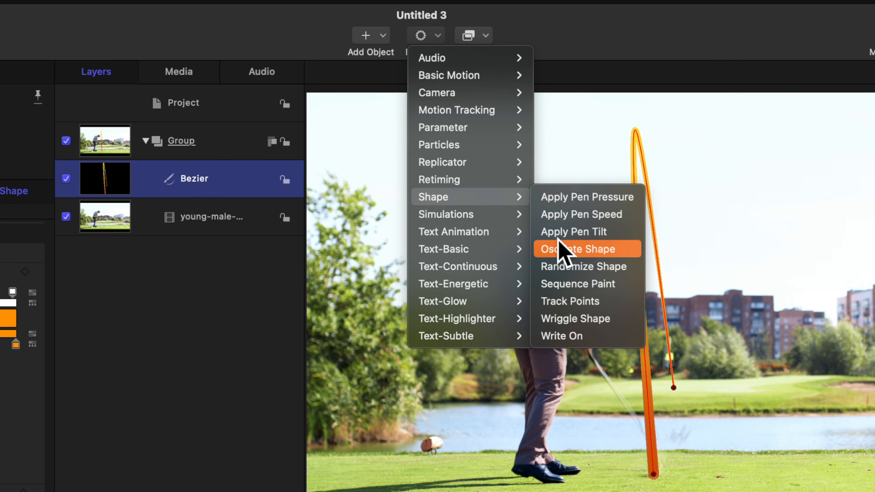
{"action": "left_click", "coordinate": [574, 337]}
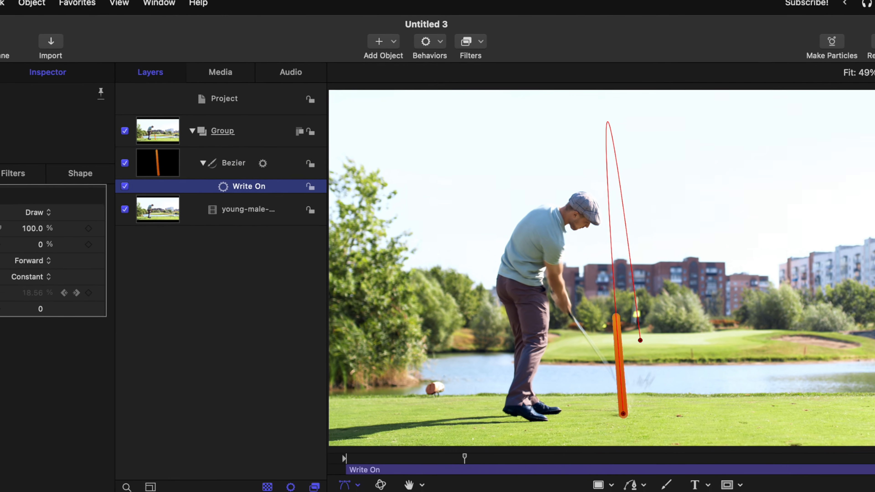
Trim the start of the Write On behavior to 3:06, where the club hits the ball.
{"action": "mouse_move", "coordinate": [438, 348]}
{"action": "left_mouse_down"}
{"action": "mouse_move", "coordinate": [738, 336]}
{"action": "mouse_move", "coordinate": [432, 348]}
{"action": "mouse_move", "coordinate": [448, 344]}
{"action": "left_mouse_up"}
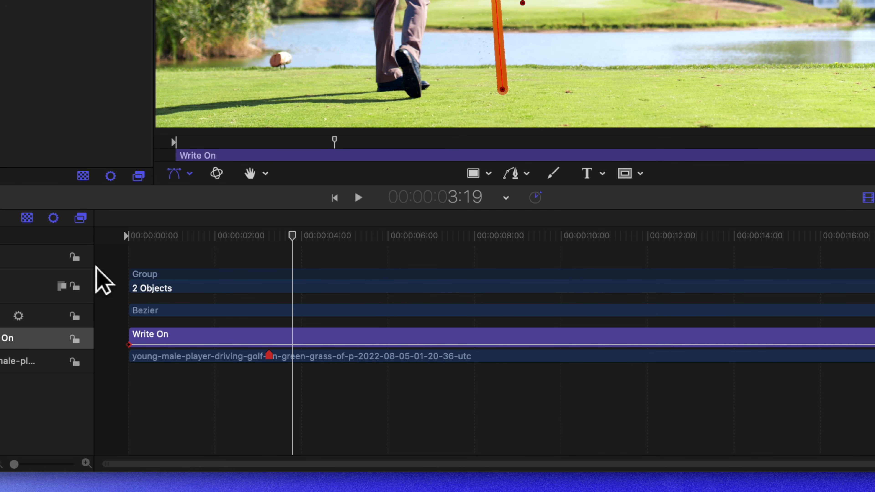
{"action": "left_click", "coordinate": [53, 218]}
{"action": "left_click", "coordinate": [53, 218]}
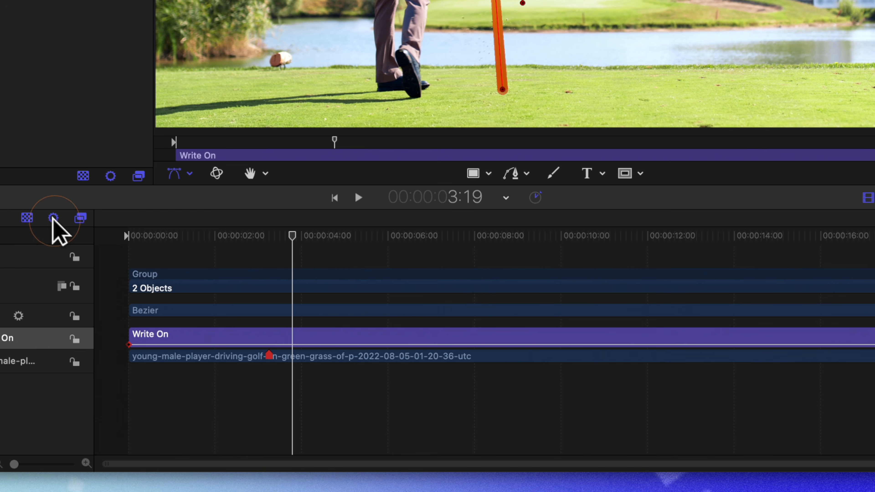
{"action": "left_click_drag", "start_coordinate": [293, 236], "coordinate": [267, 236]}
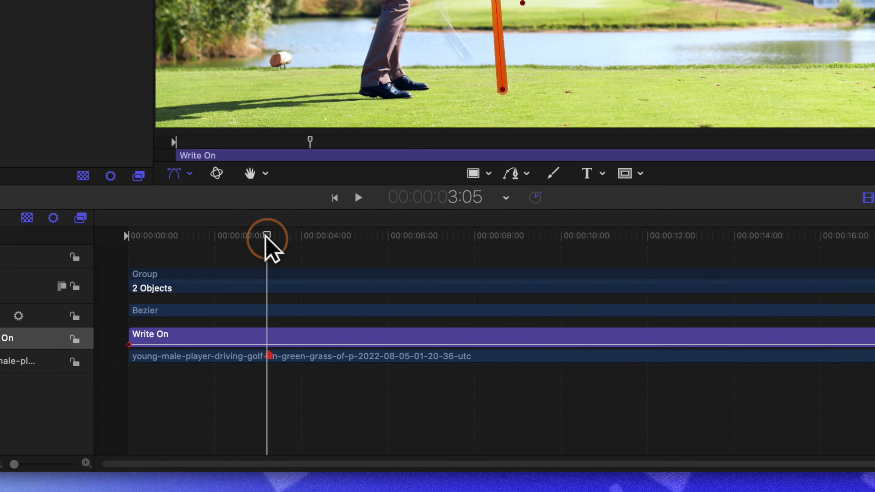
{"action": "left_click", "coordinate": [270, 335]}
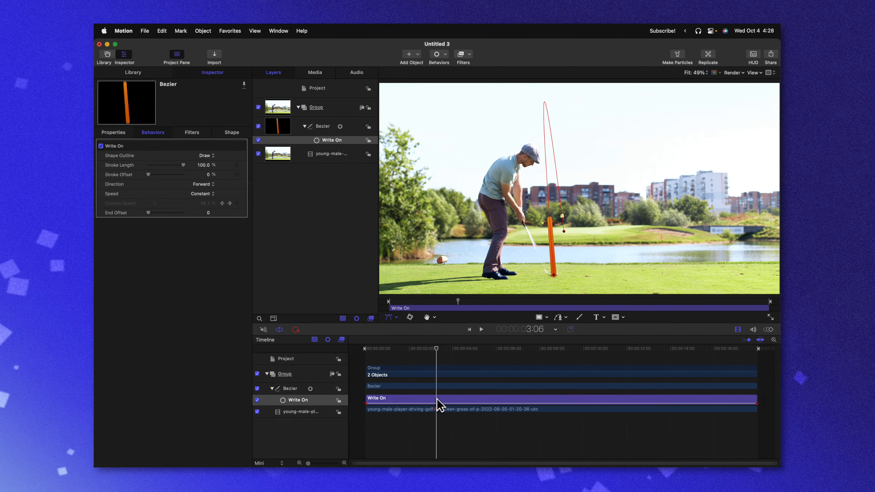
{"action": "key", "text": "i"}
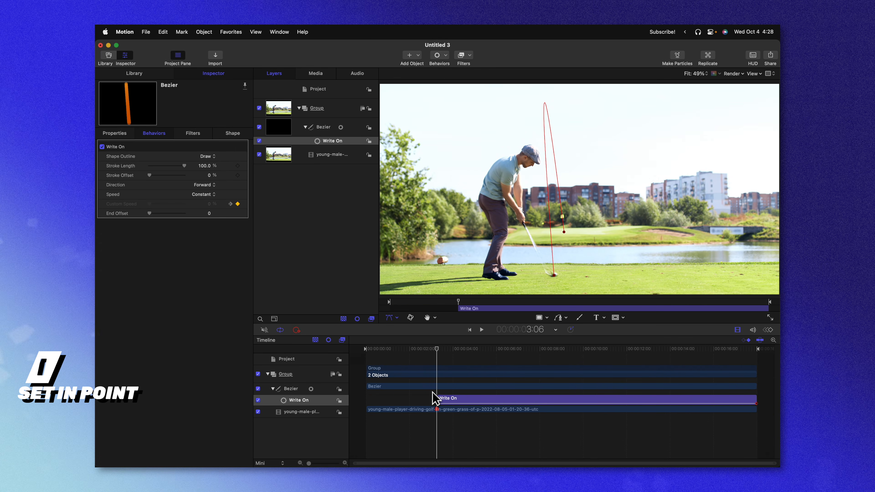
Trim the end of the Write On behavior to the golfer's finished follow-through, and play back the animated tracer from its start.
{"action": "left_click_drag", "start_coordinate": [449, 348], "coordinate": [516, 349]}
{"action": "key", "text": "o"}
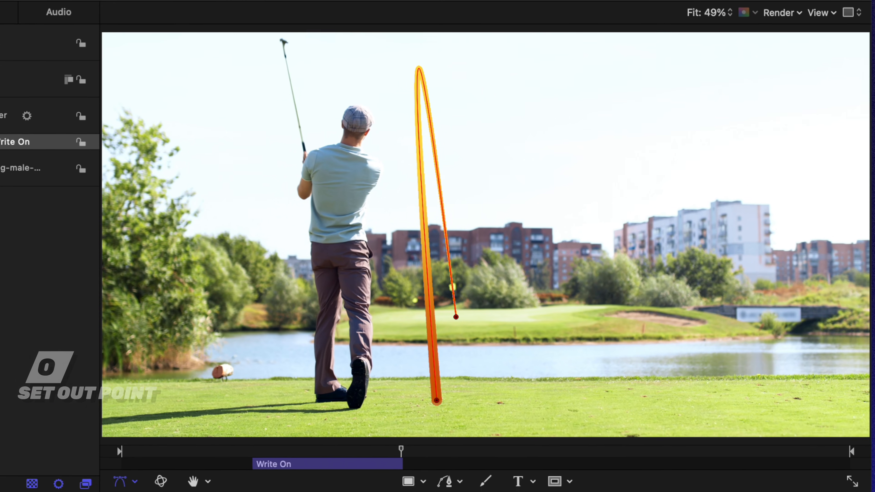
{"action": "key", "text": "shift+i"}
{"action": "key", "text": "space"}
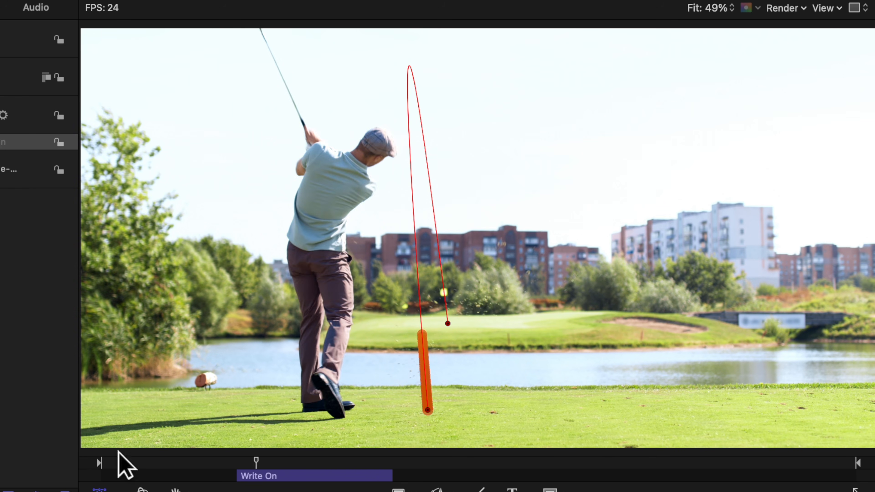
{"action": "left_click", "coordinate": [73, 405]}
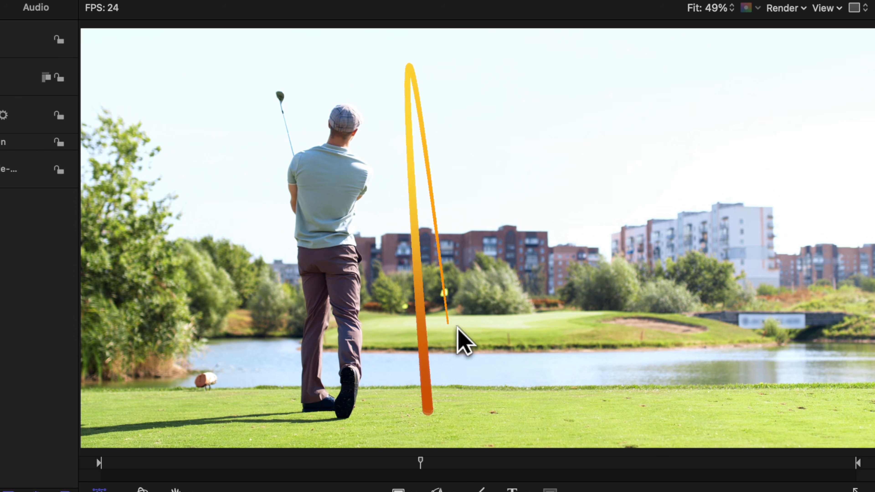
Set the Write On behavior's Speed to Decelerate and play back the tracer through the ball strike.
{"action": "key", "text": "space"}
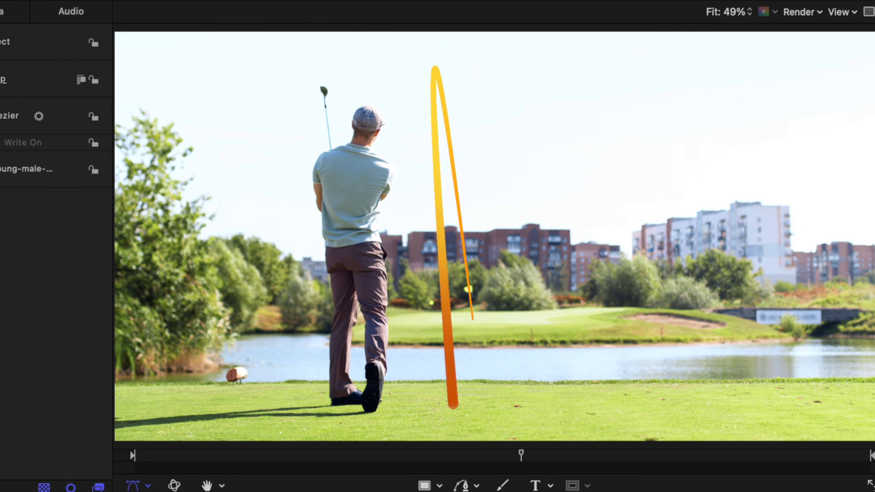
{"action": "left_click", "coordinate": [510, 486]}
{"action": "left_click", "coordinate": [539, 460]}
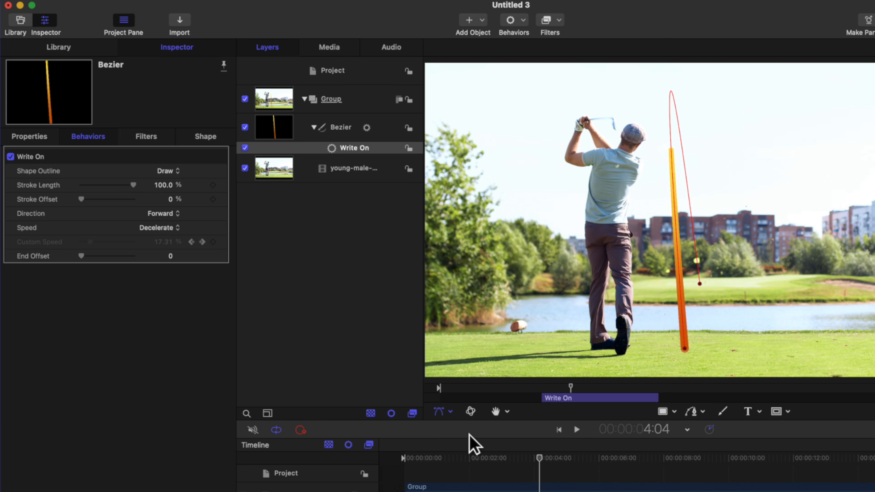
{"action": "left_click", "coordinate": [508, 458]}
{"action": "key", "text": "space"}
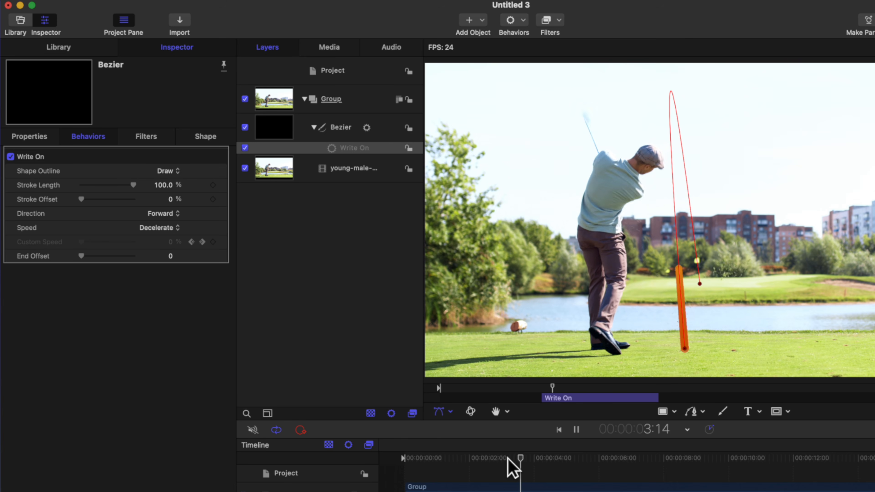
{"action": "left_click", "coordinate": [725, 366]}
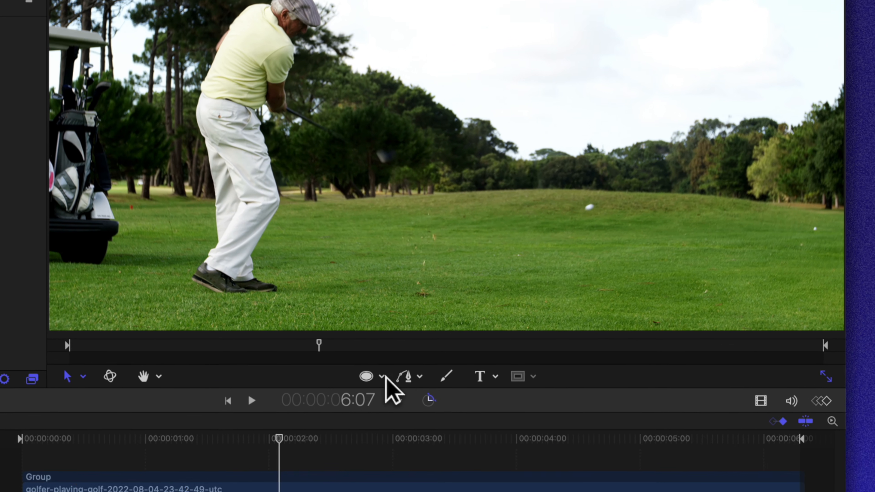
Draw a small circle over the golf ball just before impact in the second golfer clip and make its fill white.
{"action": "left_click", "coordinate": [399, 490]}
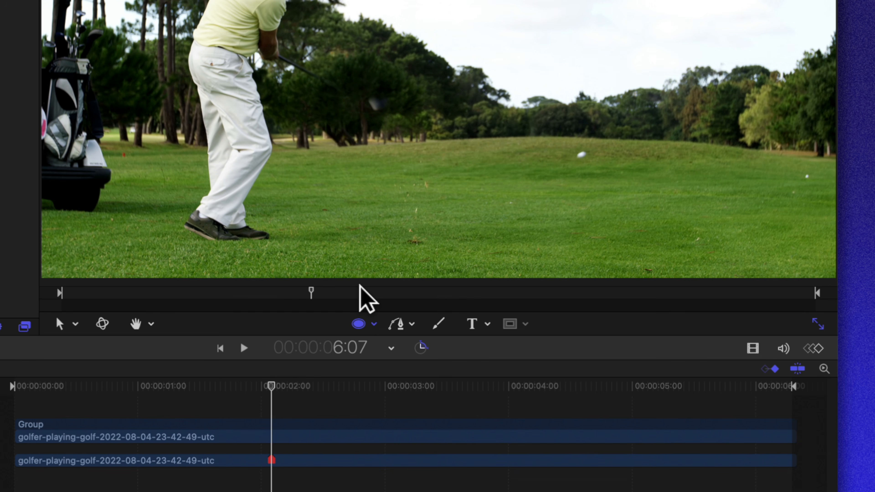
{"action": "left_click_drag", "start_coordinate": [271, 386], "coordinate": [199, 385]}
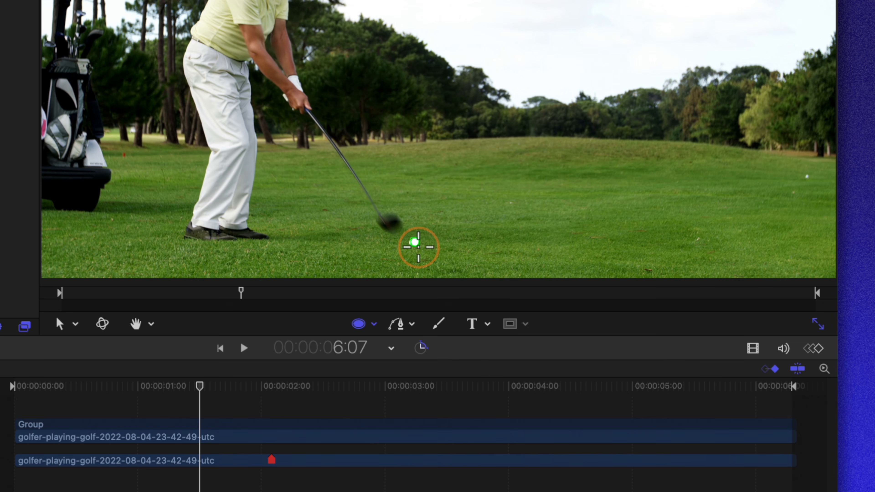
{"action": "left_click", "coordinate": [419, 247]}
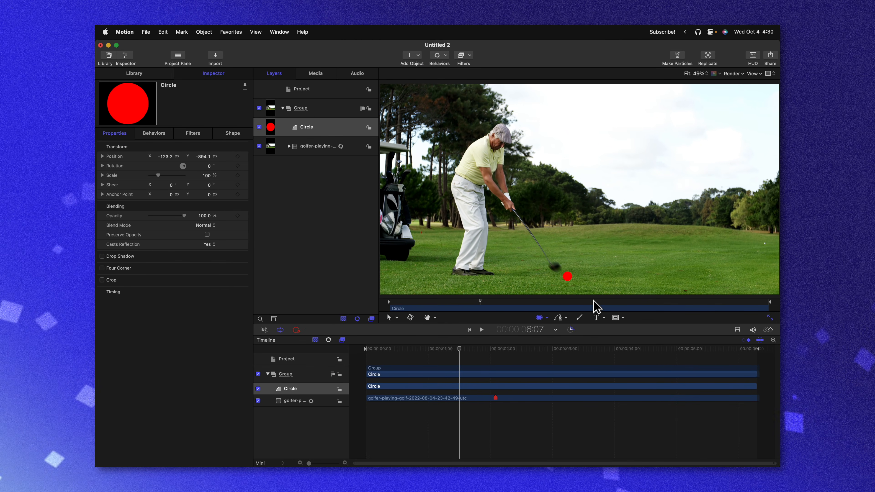
{"action": "left_click", "coordinate": [233, 134]}
{"action": "left_click", "coordinate": [101, 233]}
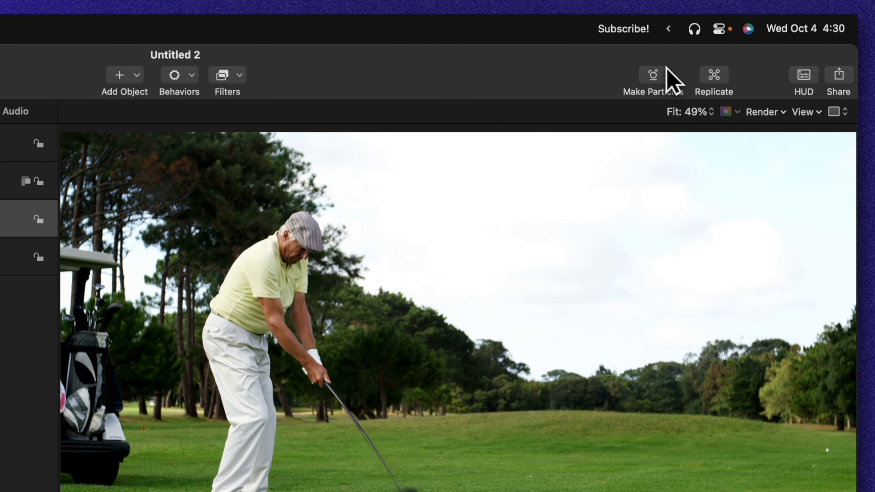
Make a particle emitter from the circle and set its particle Speed to 0.
{"action": "left_click", "coordinate": [654, 77]}
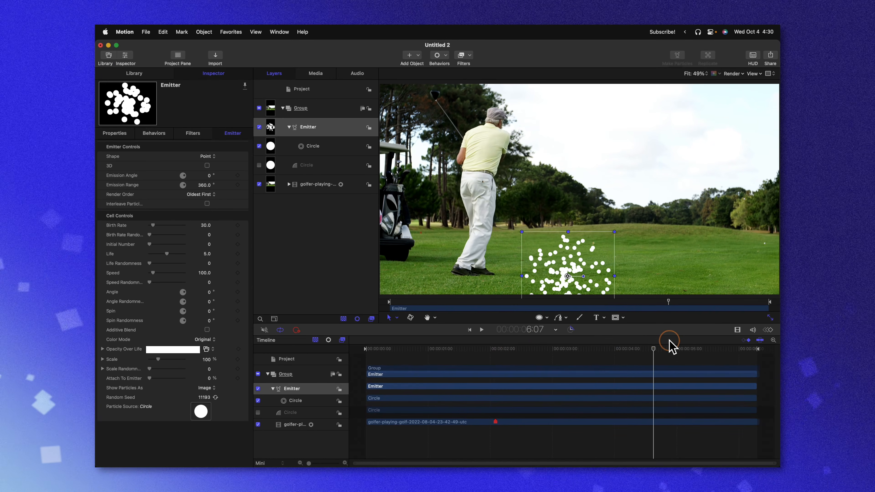
{"action": "left_click_drag", "start_coordinate": [671, 344], "coordinate": [462, 354]}
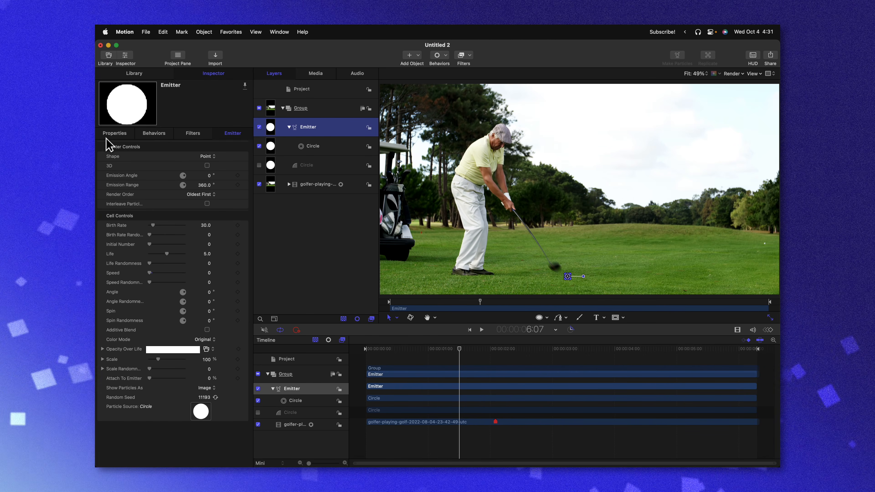
Add a Position keyframe to the emitter at the frame where the club meets the ball, and lower its Opacity to 0%.
{"action": "left_click", "coordinate": [105, 136]}
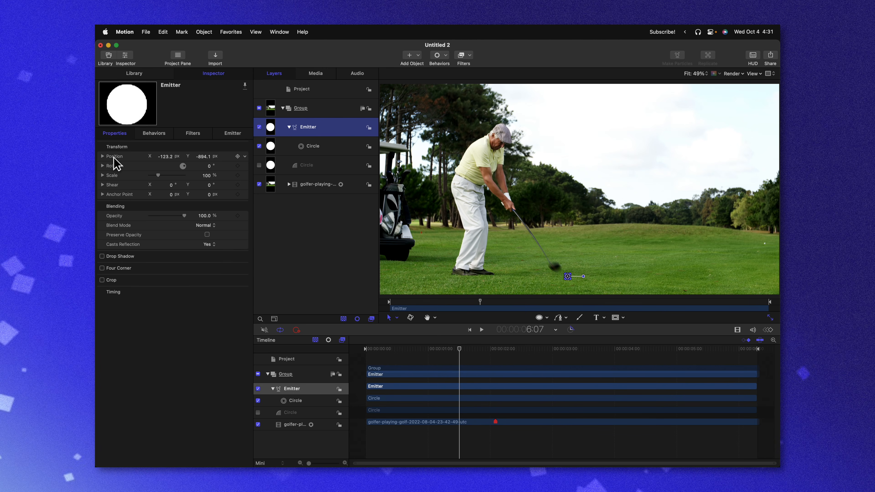
{"action": "left_click", "coordinate": [460, 348]}
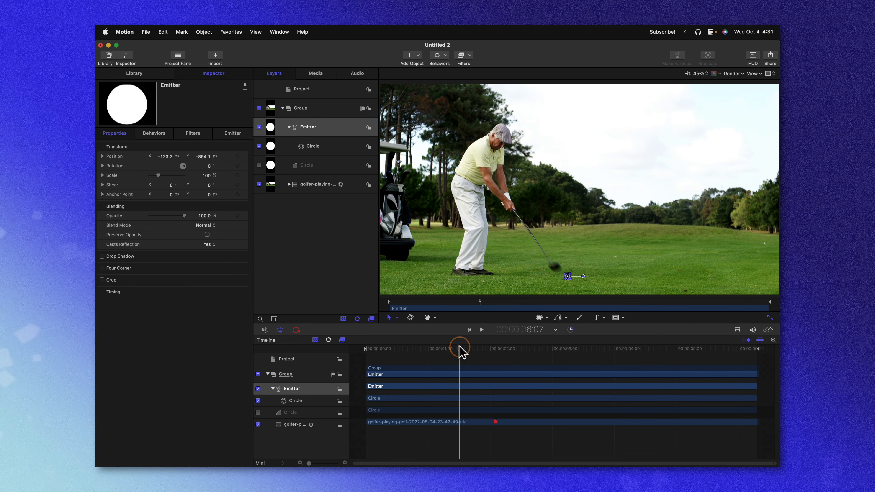
{"action": "left_click_drag", "start_coordinate": [459, 349], "coordinate": [462, 349]}
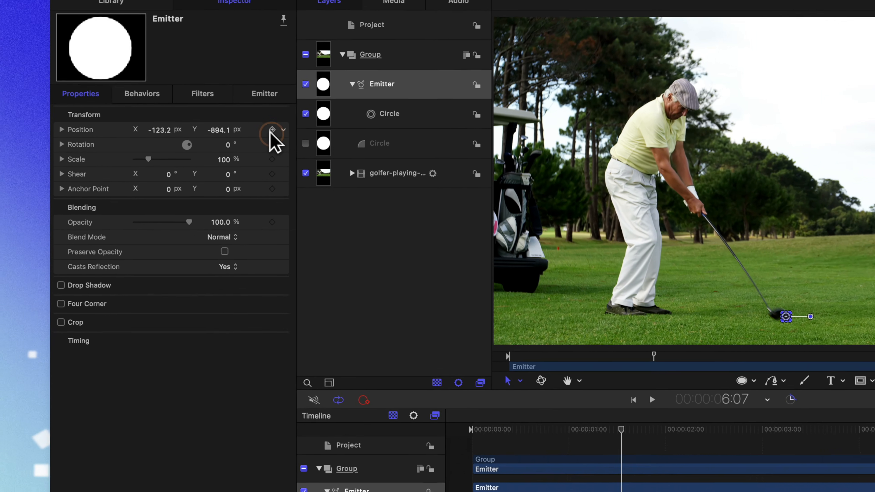
{"action": "left_click", "coordinate": [238, 156]}
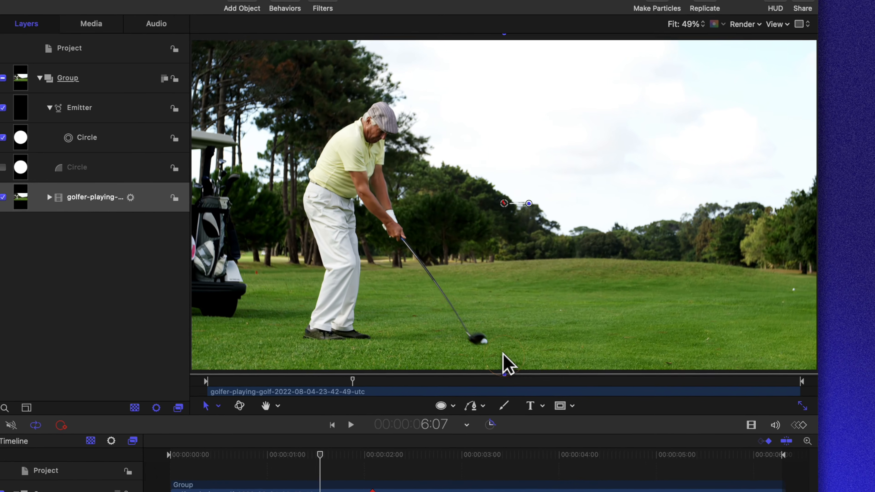
Keyframe the emitter's position onto the ball one frame after impact.
{"action": "key", "text": "super+="}
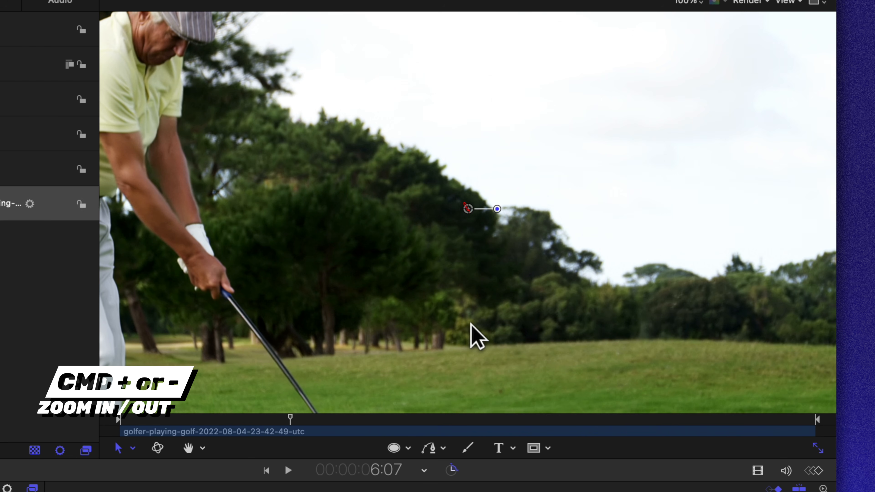
{"action": "key", "text": "space"}
{"action": "left_click_drag", "start_coordinate": [478, 336], "coordinate": [364, 270]}
{"action": "left_click", "coordinate": [1, 98]}
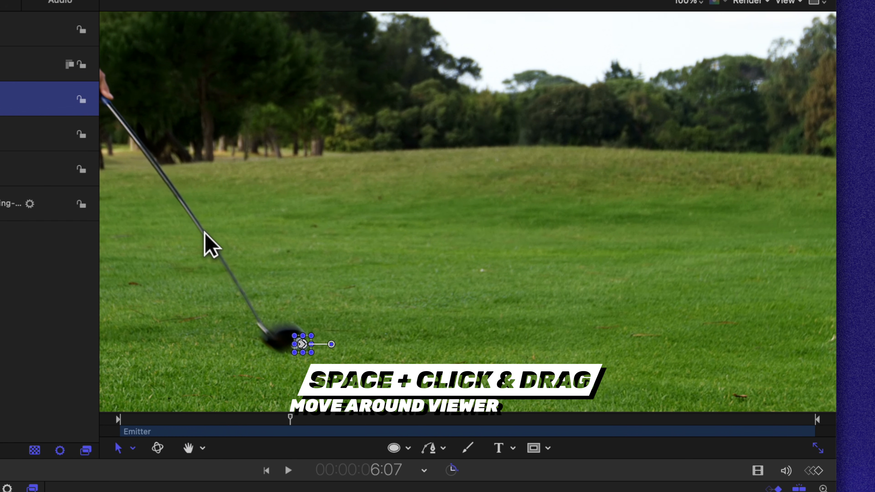
{"action": "key", "text": "Right"}
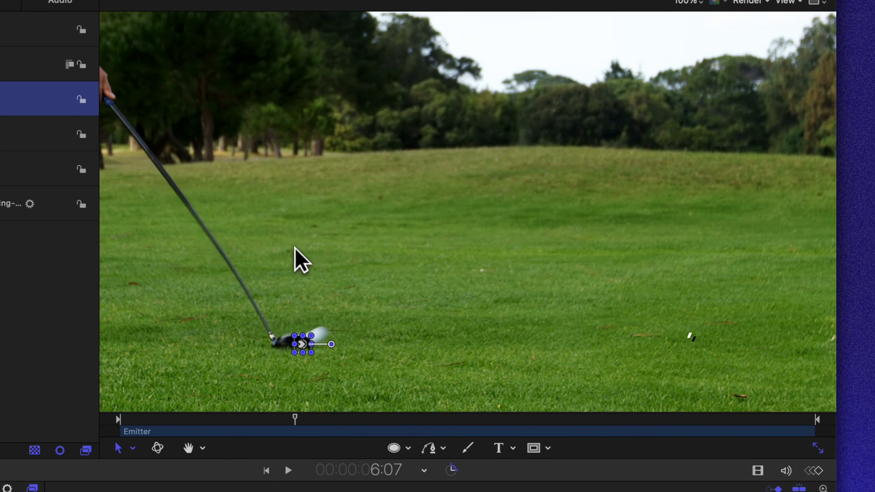
{"action": "left_click", "coordinate": [305, 348]}
{"action": "key", "text": "super+equal"}
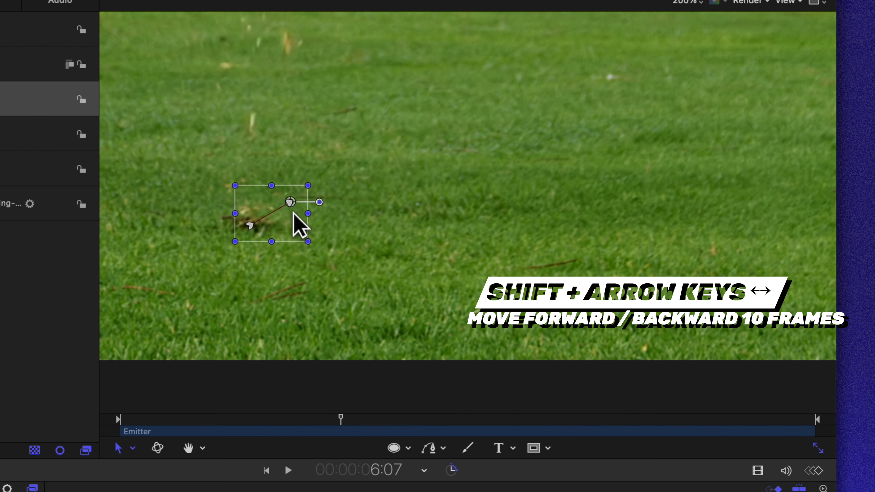
Keyframe the emitter's position along the ball's flight every 10 frames until the end of the clip.
{"action": "left_click_drag", "start_coordinate": [367, 170], "coordinate": [573, 85]}
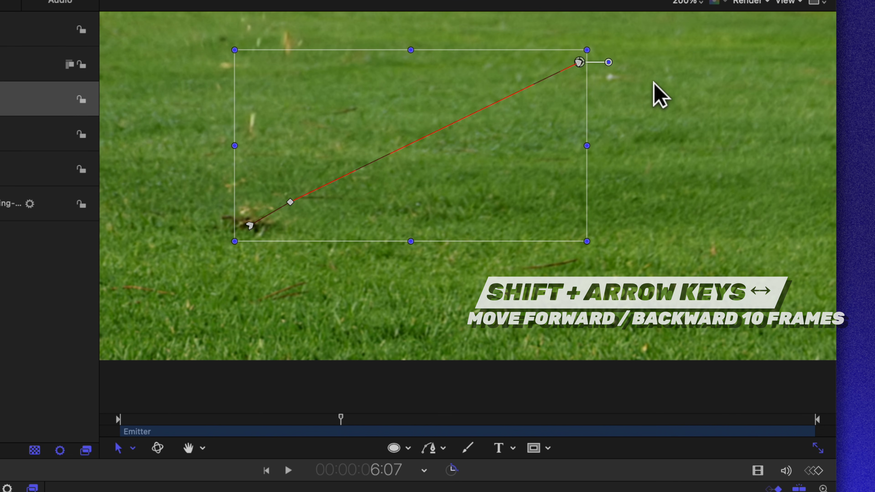
{"action": "key", "text": "space"}
{"action": "left_click_drag", "start_coordinate": [654, 83], "coordinate": [447, 225]}
{"action": "left_click_drag", "start_coordinate": [299, 285], "coordinate": [535, 149]}
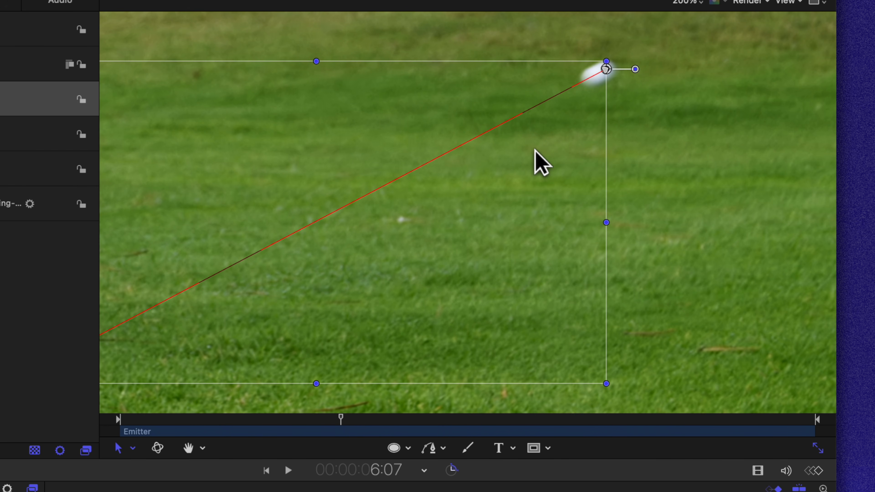
{"action": "key", "text": "space"}
{"action": "left_click_drag", "start_coordinate": [534, 149], "coordinate": [292, 303]}
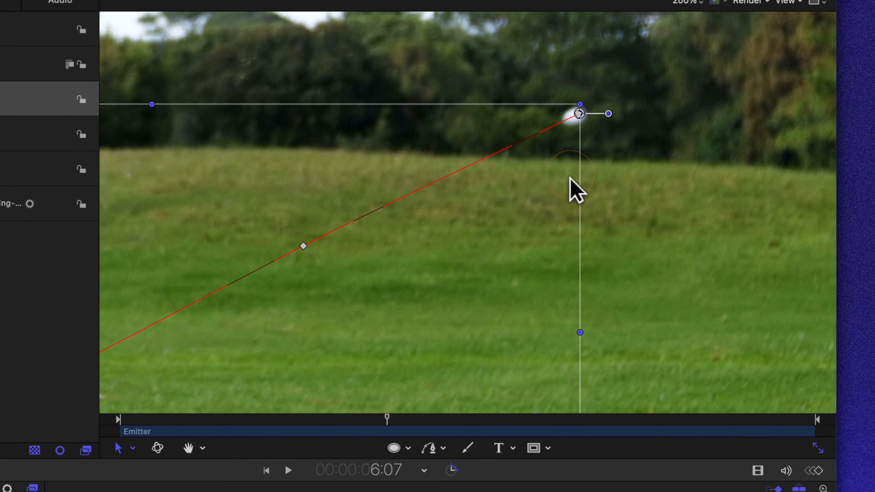
{"action": "key", "text": "space"}
{"action": "left_click_drag", "start_coordinate": [592, 204], "coordinate": [286, 314]}
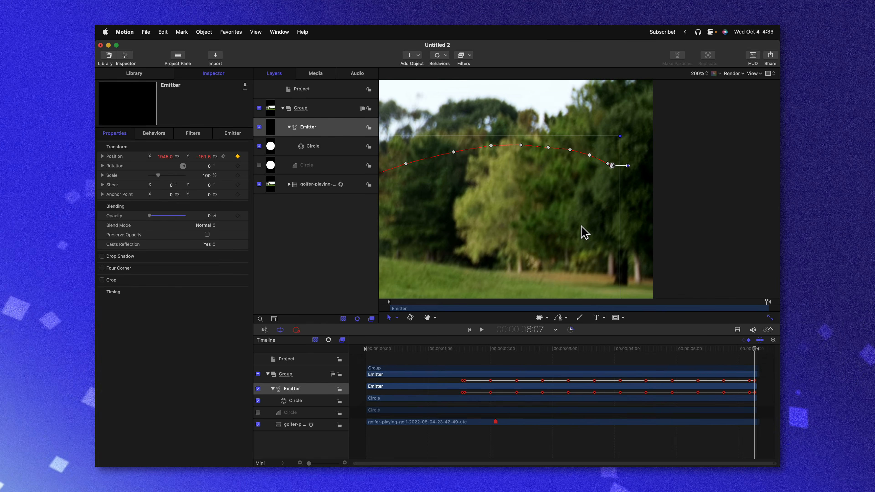
{"action": "key", "text": "shift+z"}
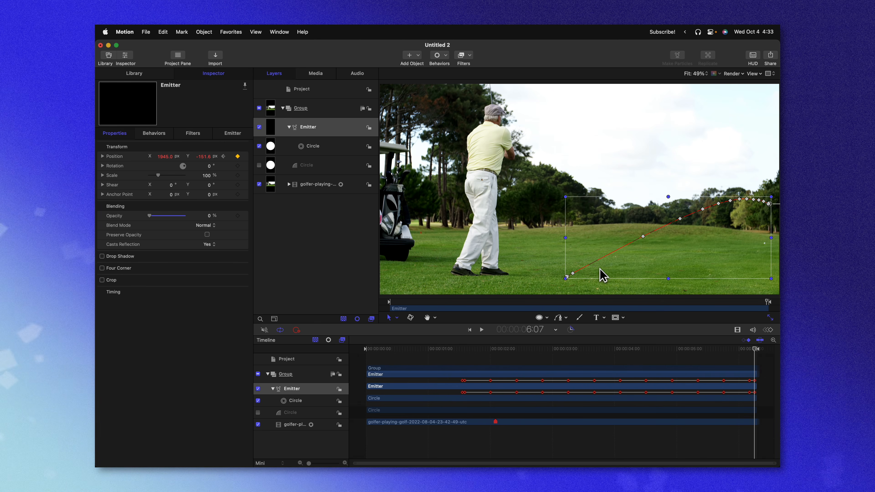
Trim the emitter's start to the impact frame and raise its Opacity to 100%, checking the particle trail over the flight.
{"action": "left_click", "coordinate": [541, 349]}
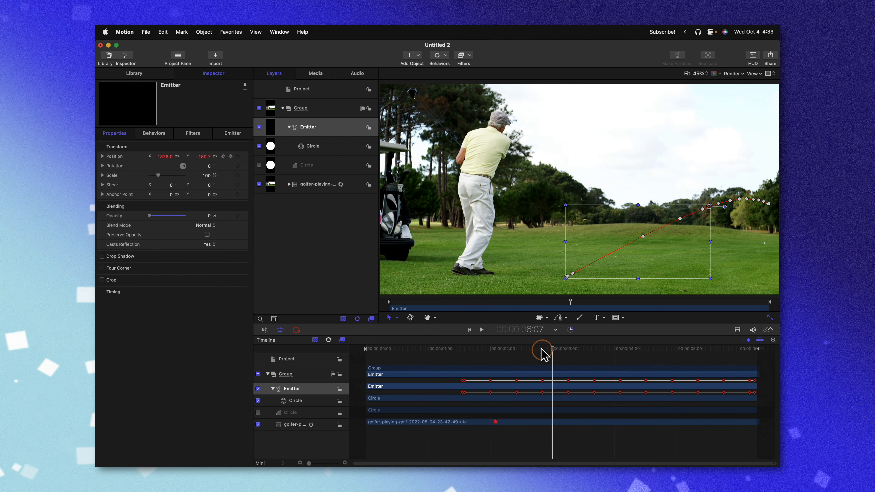
{"action": "left_click_drag", "start_coordinate": [541, 349], "coordinate": [460, 349]}
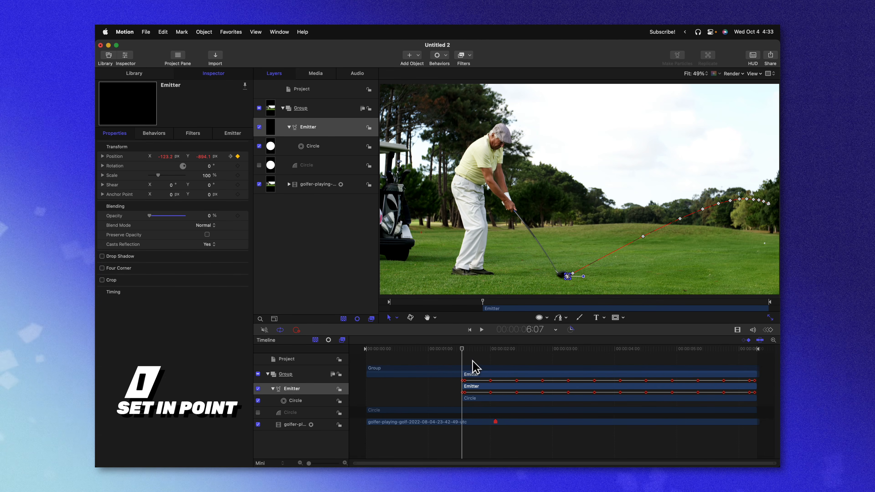
{"action": "left_click", "coordinate": [486, 348]}
{"action": "left_click_drag", "start_coordinate": [536, 340], "coordinate": [509, 342]}
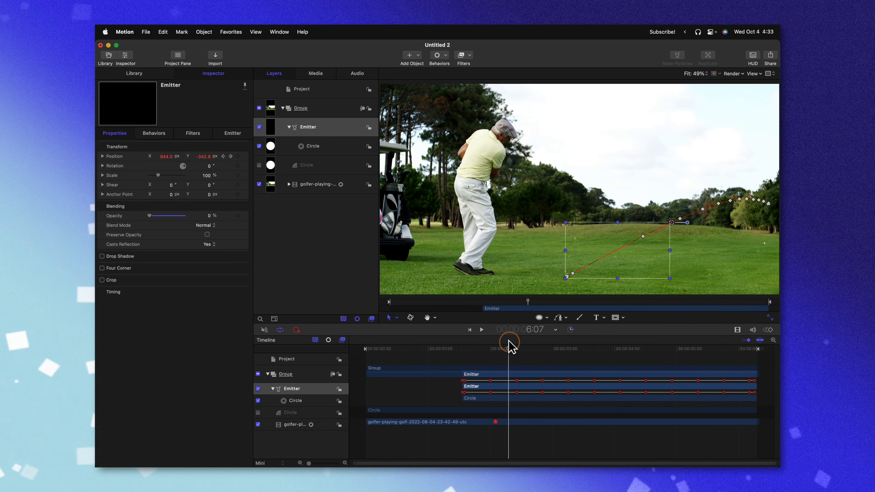
{"action": "left_click_drag", "start_coordinate": [149, 216], "coordinate": [270, 223]}
{"action": "left_click_drag", "start_coordinate": [510, 344], "coordinate": [570, 360]}
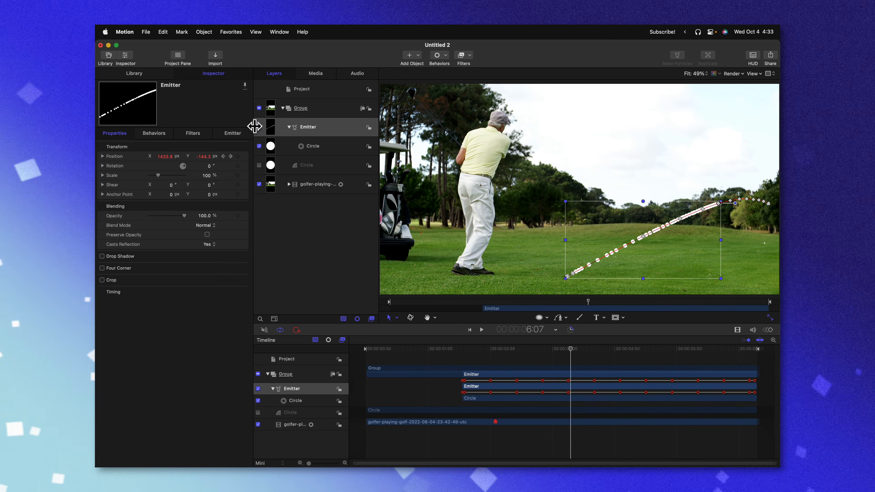
Raise the emitter's Birth Rate to 605 and set its particle Color Mode to Over Life.
{"action": "left_click", "coordinate": [233, 133]}
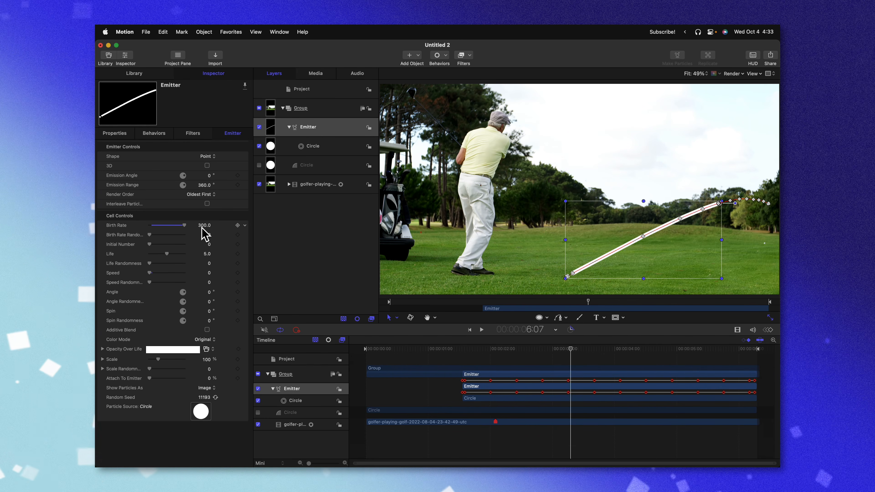
{"action": "left_click_drag", "start_coordinate": [205, 227], "coordinate": [236, 245]}
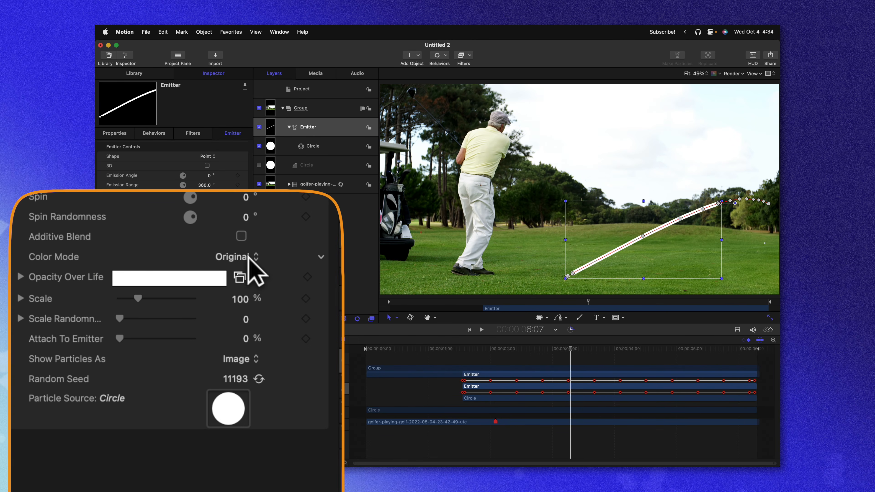
{"action": "left_click", "coordinate": [249, 258]}
{"action": "left_click", "coordinate": [265, 296]}
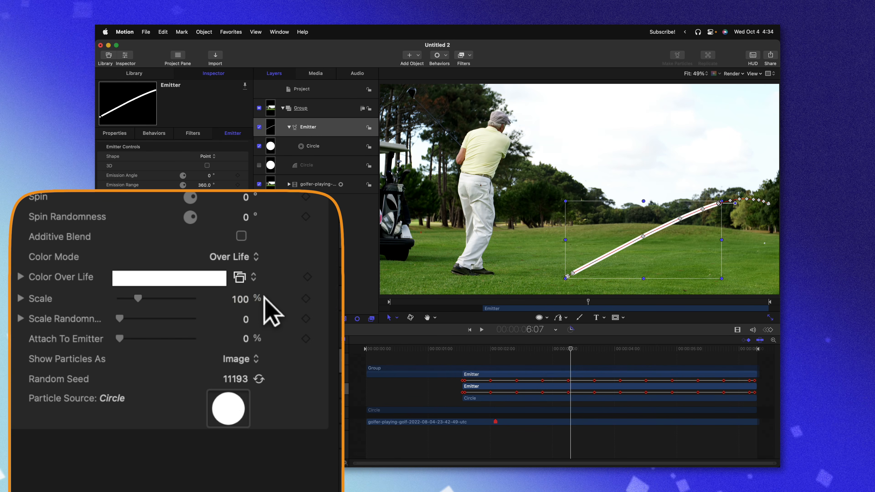
{"action": "left_click", "coordinate": [681, 349]}
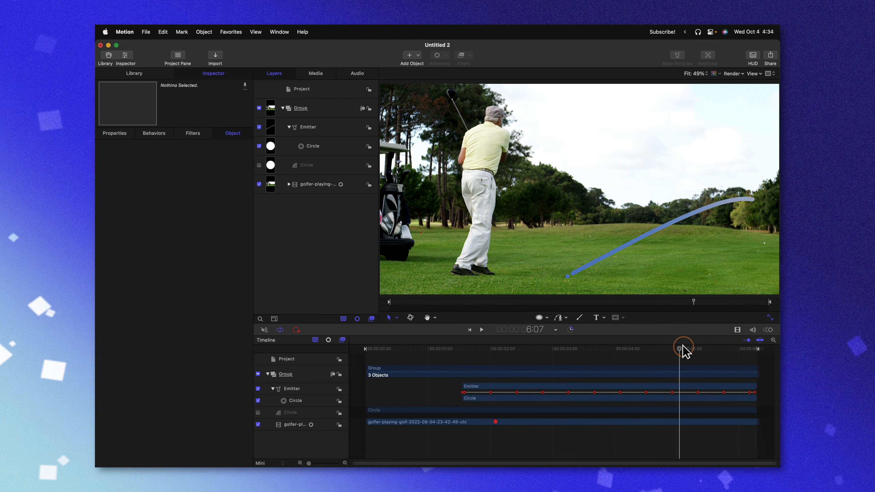
{"action": "left_click_drag", "start_coordinate": [686, 353], "coordinate": [623, 352]}
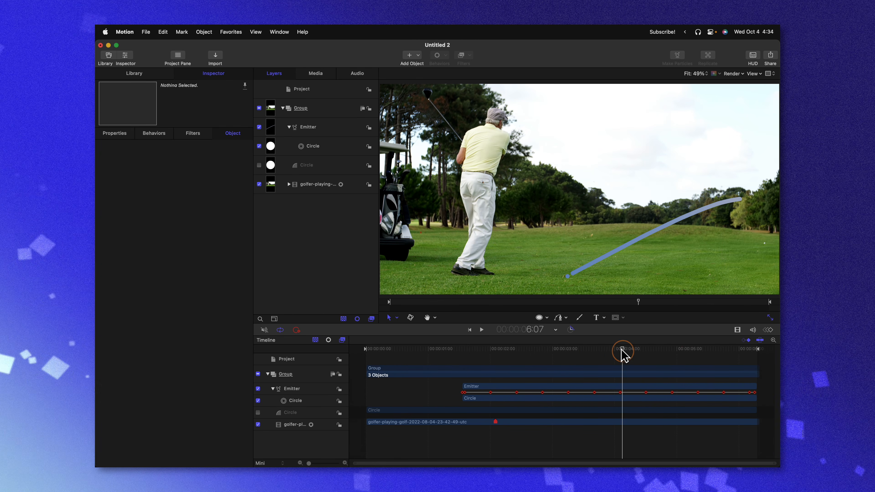
Apply the Sundown gradient preset to the emitter's Color Over Life.
{"action": "left_click", "coordinate": [312, 128]}
{"action": "left_click", "coordinate": [20, 277]}
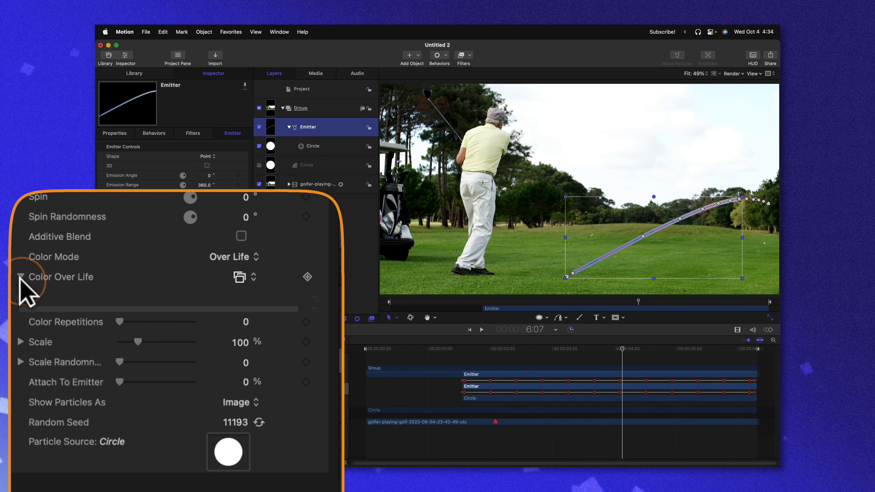
{"action": "left_click", "coordinate": [254, 276]}
{"action": "scroll", "coordinate": [293, 379], "scroll_direction": "down", "scroll_amount": 5}
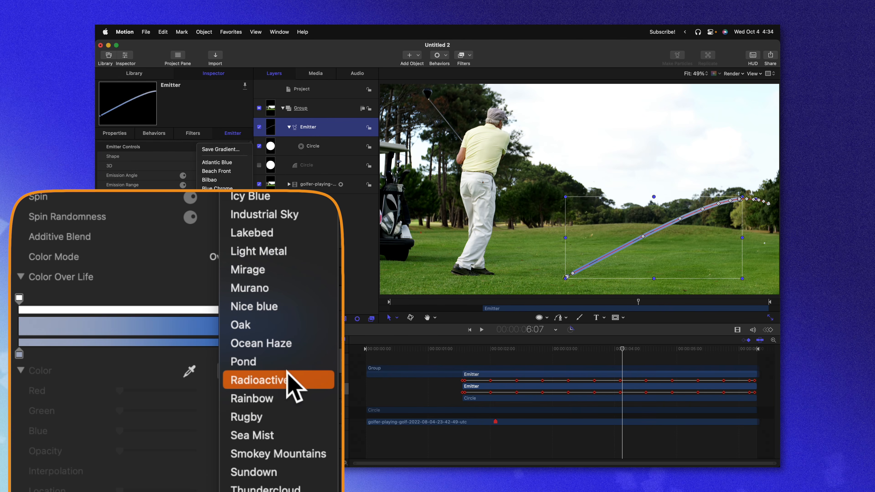
{"action": "left_click", "coordinate": [253, 471]}
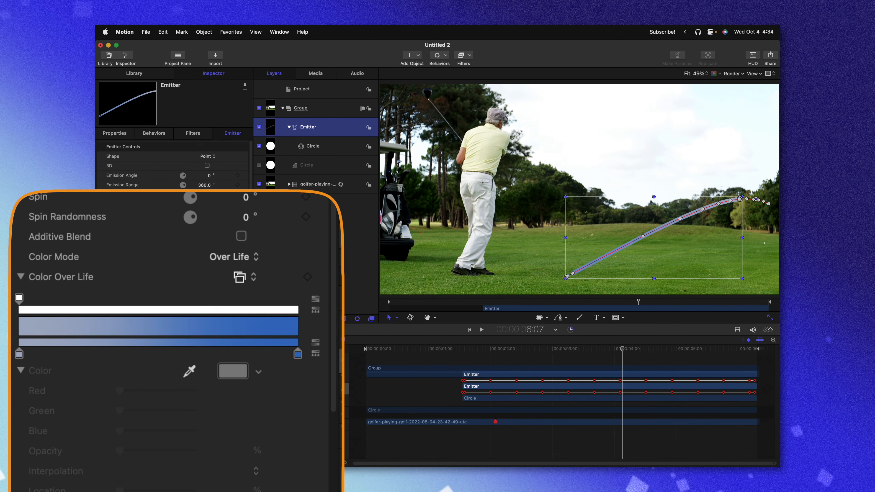
Set the emitter's particle Life to 10 and scrub back to the impact frame to check the trail.
{"action": "scroll", "coordinate": [146, 379], "scroll_direction": "down", "scroll_amount": 4}
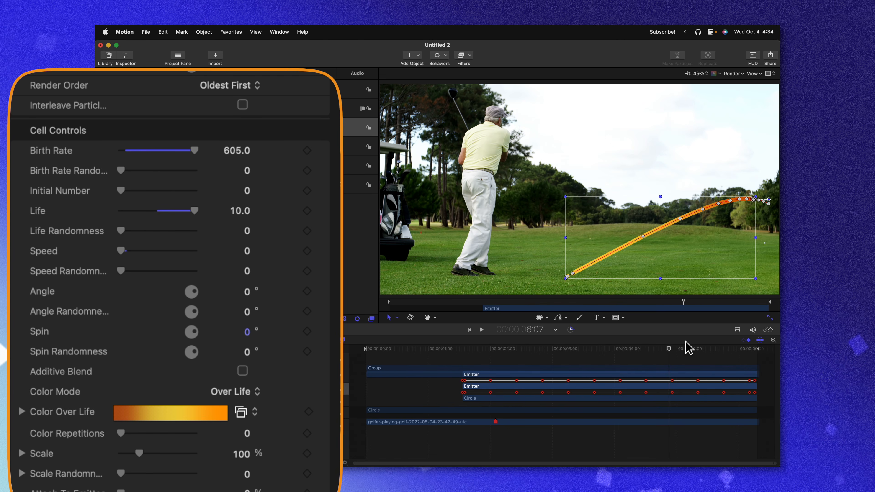
{"action": "left_click_drag", "start_coordinate": [689, 348], "coordinate": [465, 367]}
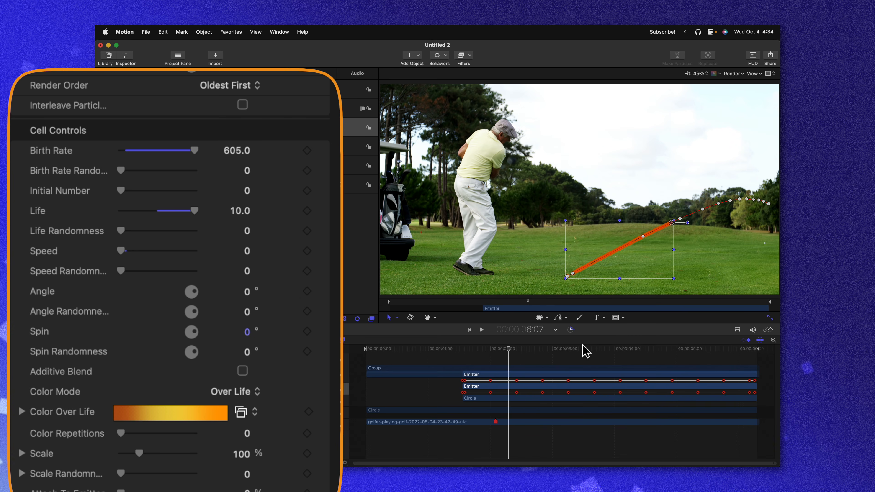
{"action": "left_click_drag", "start_coordinate": [584, 351], "coordinate": [464, 351]}
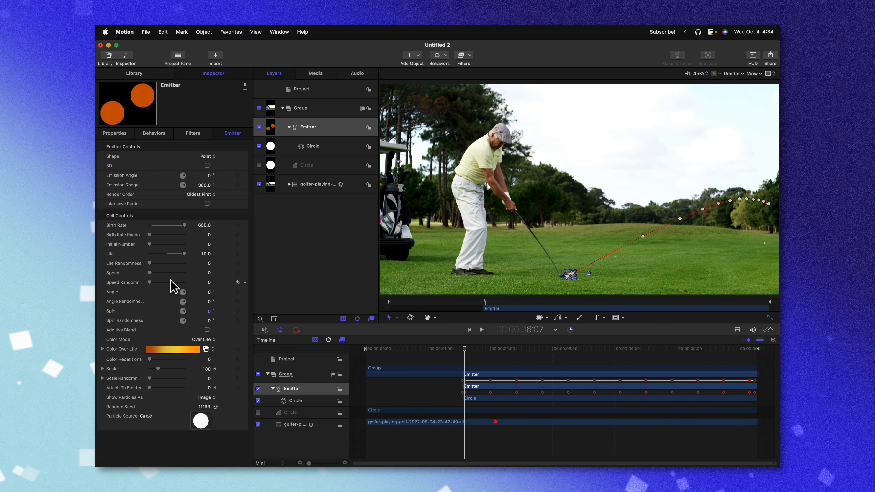
Keyframe the particle Scale from 100% at impact to about 16% at the clip's end, and play back the tracer.
{"action": "left_click", "coordinate": [237, 369]}
{"action": "left_click_drag", "start_coordinate": [500, 347], "coordinate": [752, 351]}
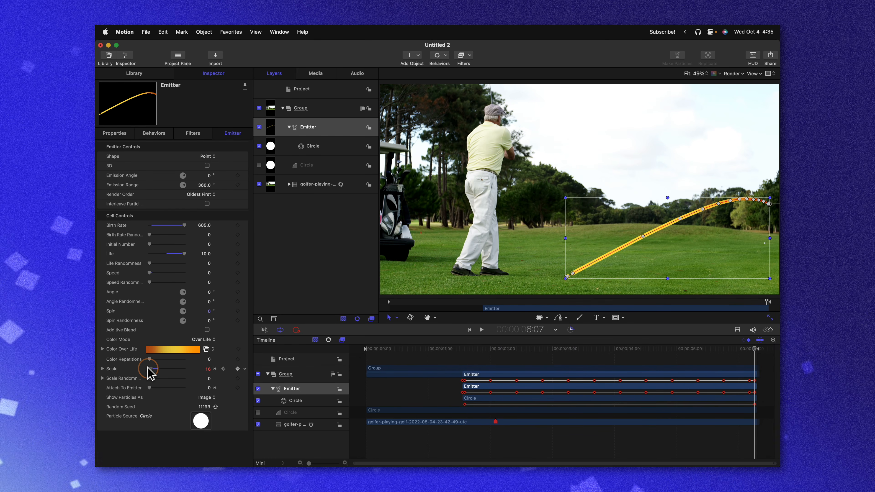
{"action": "left_click", "coordinate": [387, 291]}
{"action": "key", "text": "space"}
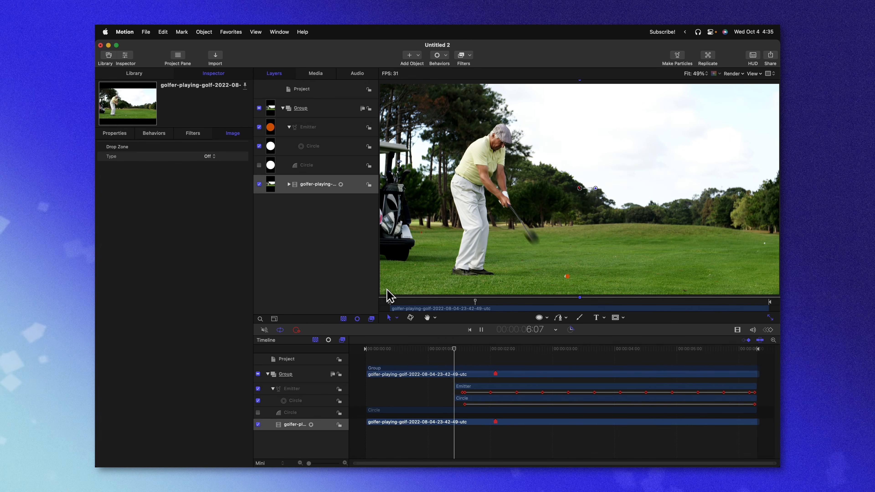